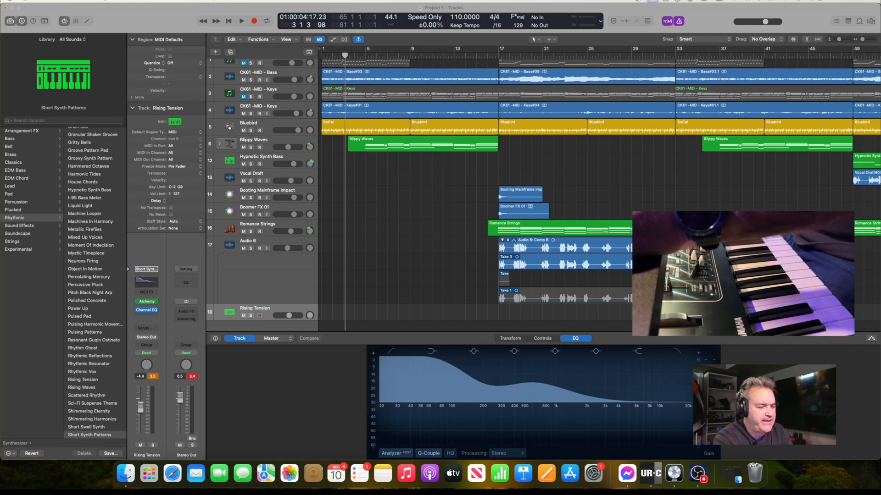
Play the arrangement from bar 65 to review how the newly extended section sounds.
scroll(558, 269, "right", 5)
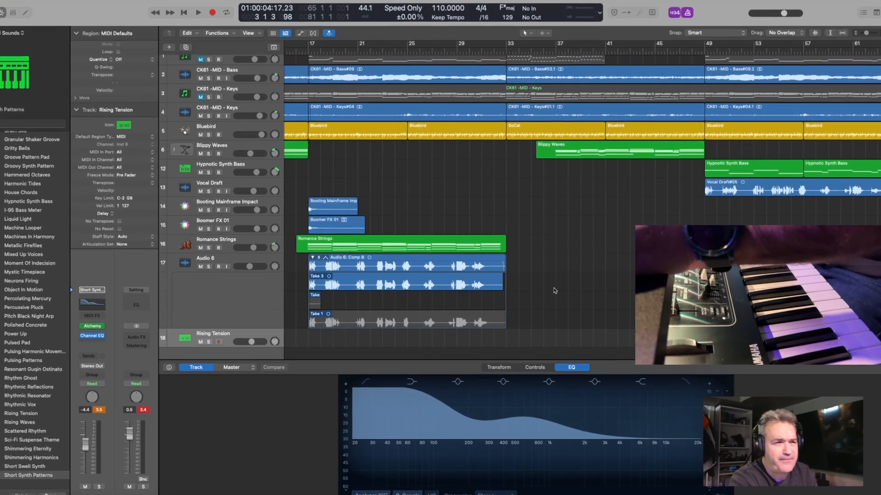
scroll(554, 290, "right", 3)
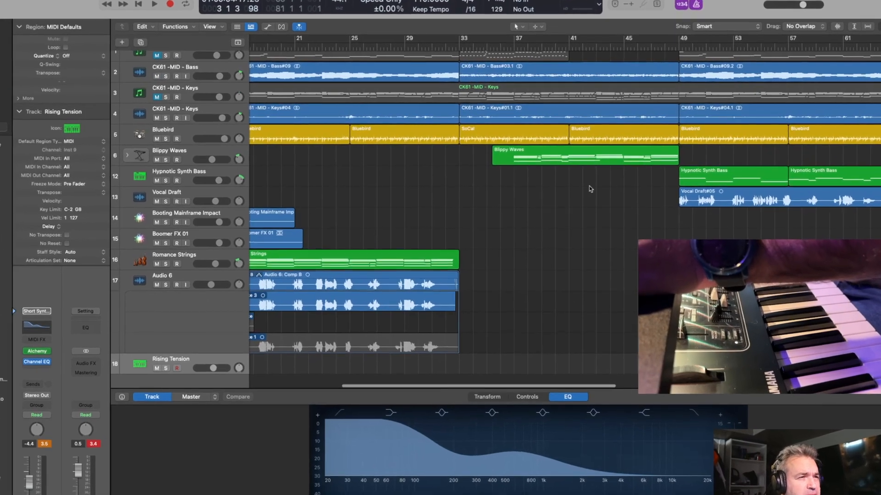
scroll(591, 189, "right", 4)
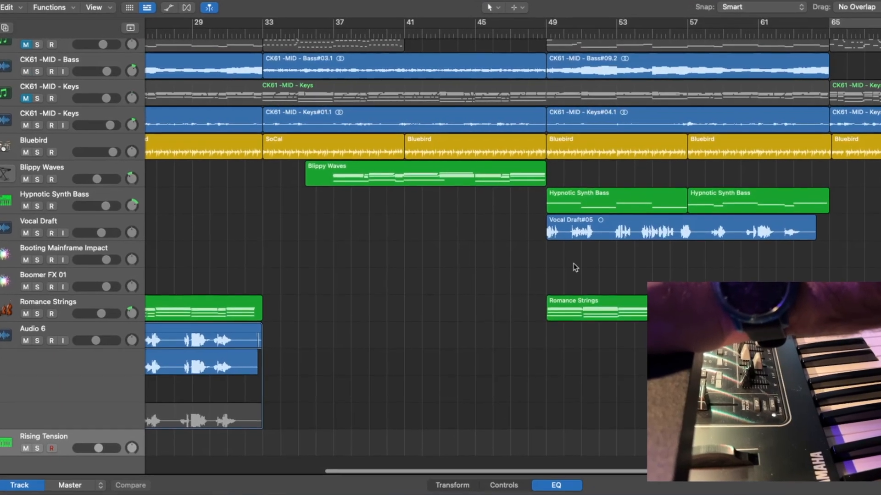
scroll(575, 268, "right", 3)
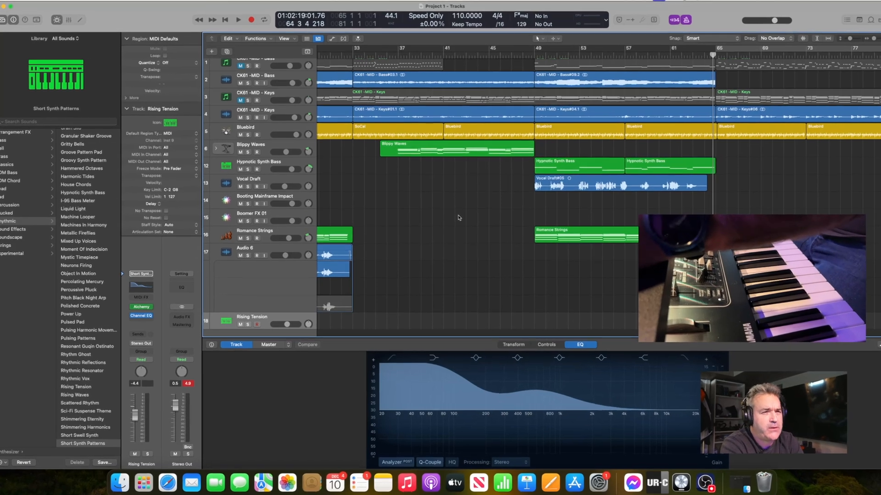
scroll(457, 214, "right", 3)
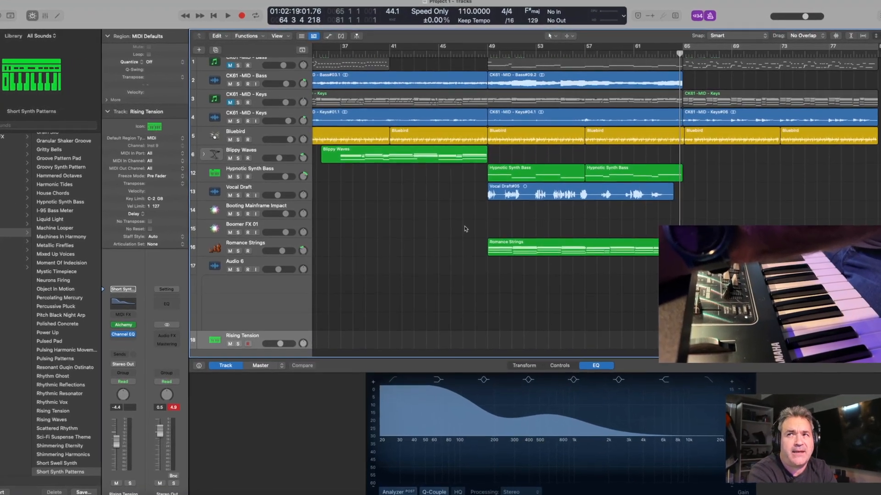
scroll(712, 185, "right", 3)
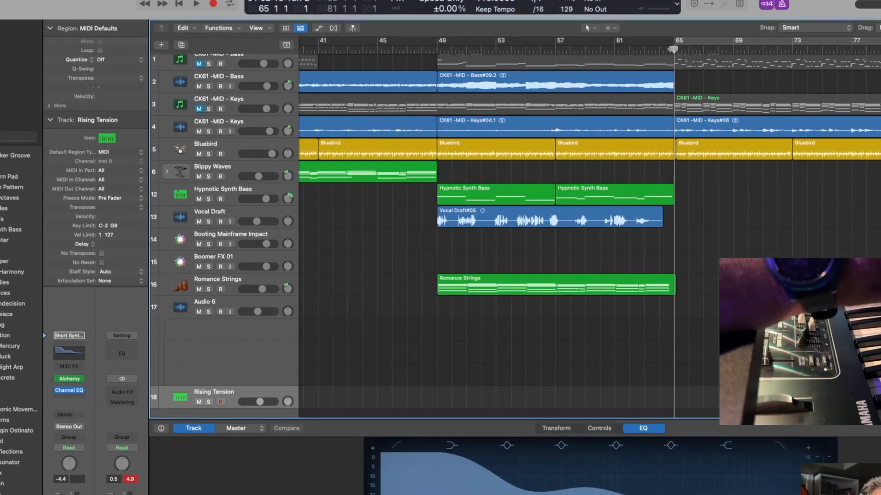
left_click(199, 4)
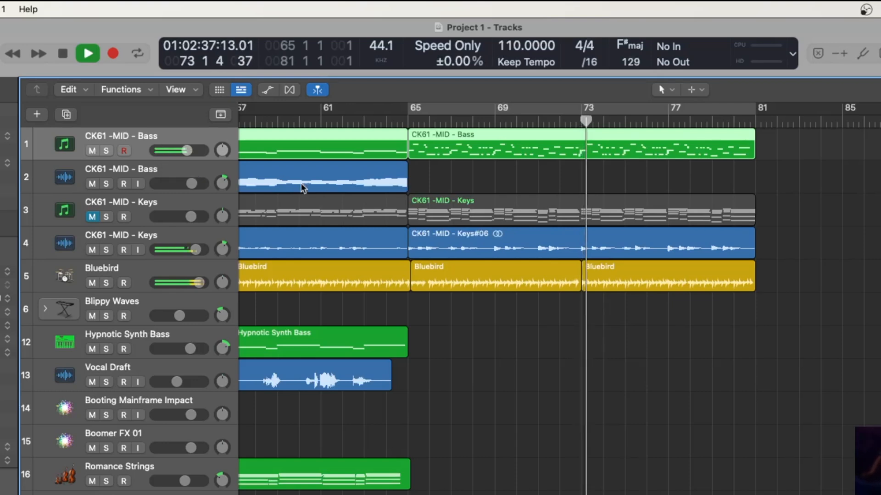
key("space")
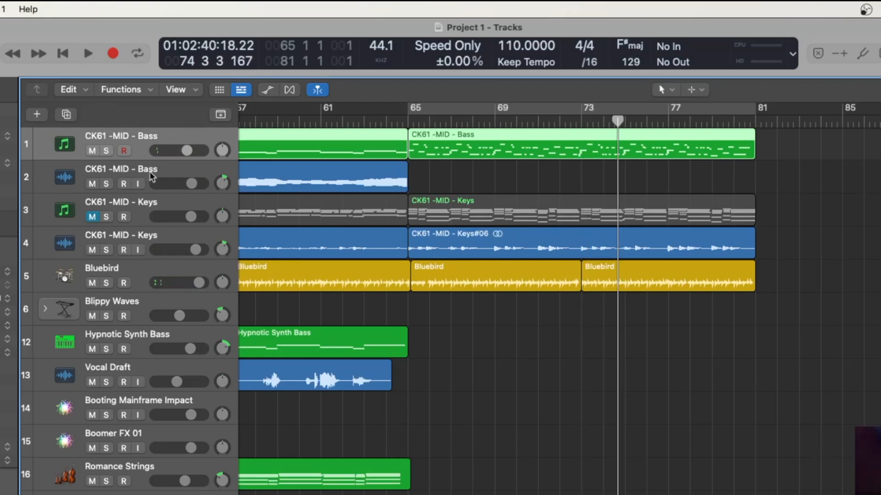
Record the bass as audio on the second CK61 -MID - Bass track from bar 65 to bar 81.
scroll(462, 180, "left", 2)
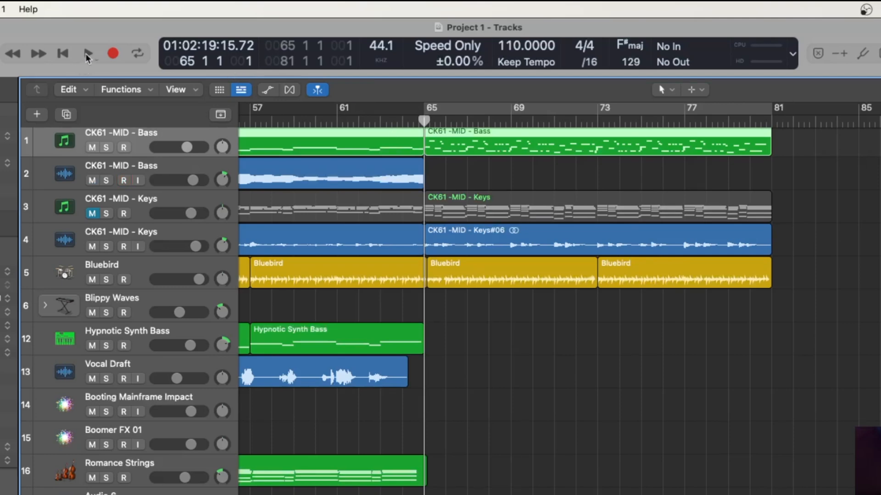
left_click(114, 53)
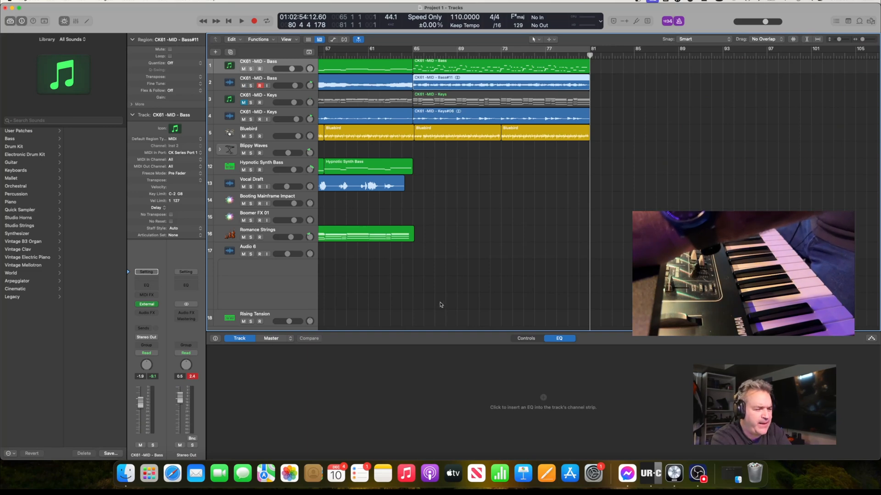
Record a synth part on the Rising Tension track from bar 65 to about bar 75.
scroll(441, 304, "down", 2)
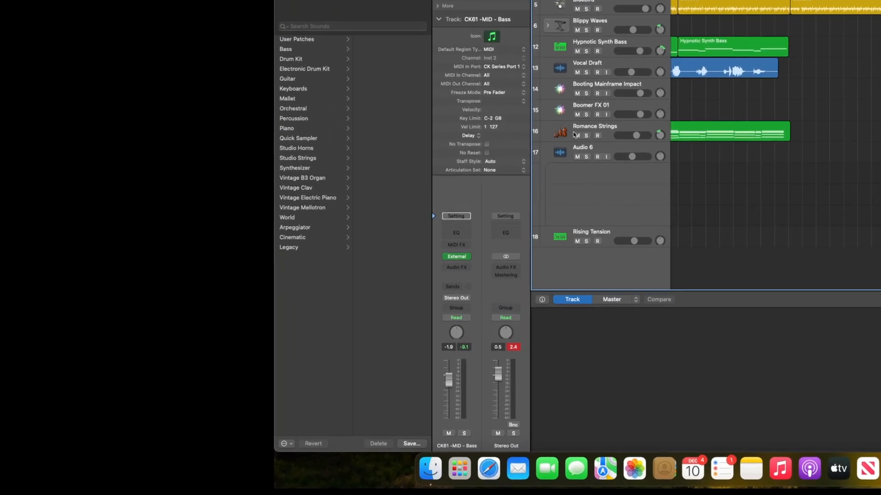
left_click(597, 235)
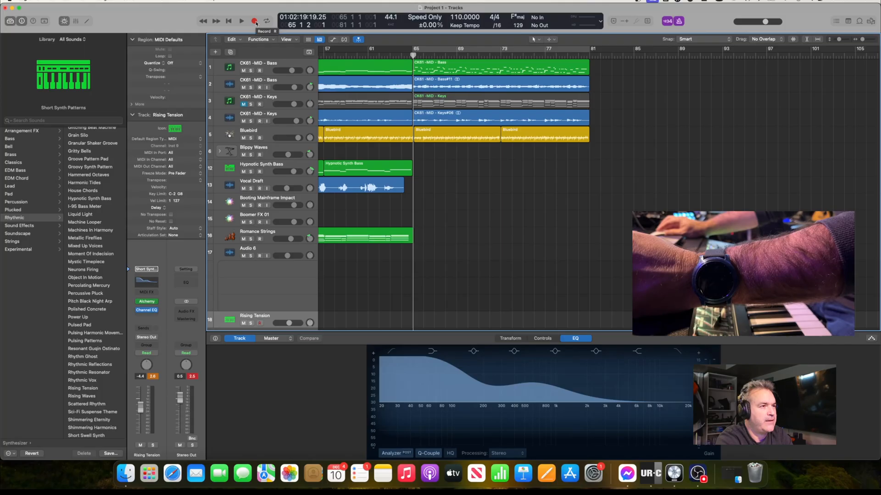
left_click(255, 22)
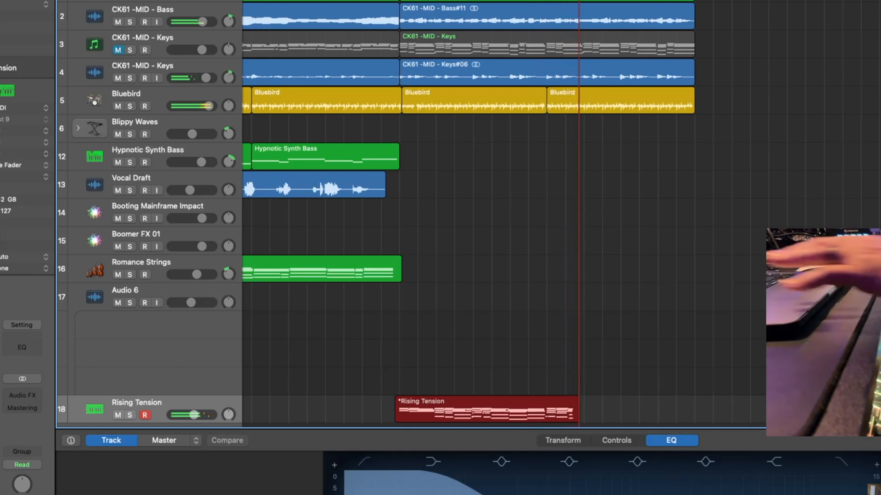
key("space")
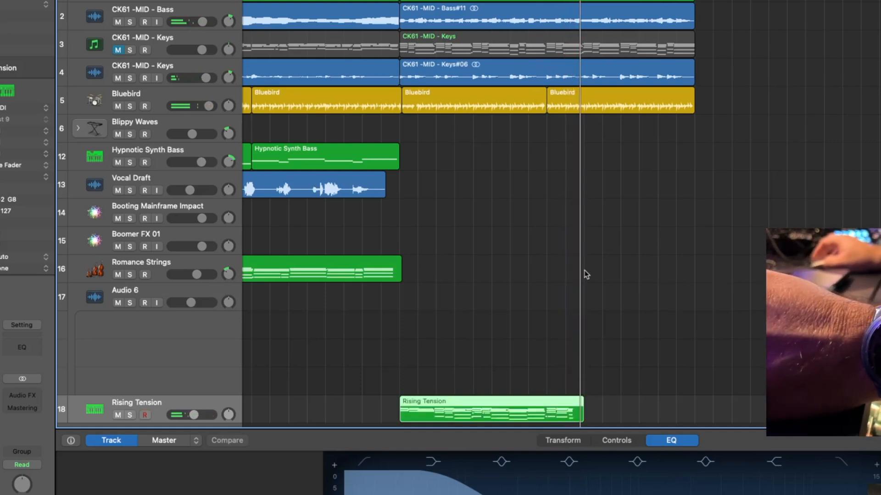
Trim the Rising Tension region to end at bar 73 and repeat it once to fill through bar 81.
scroll(582, 416, "right", 1)
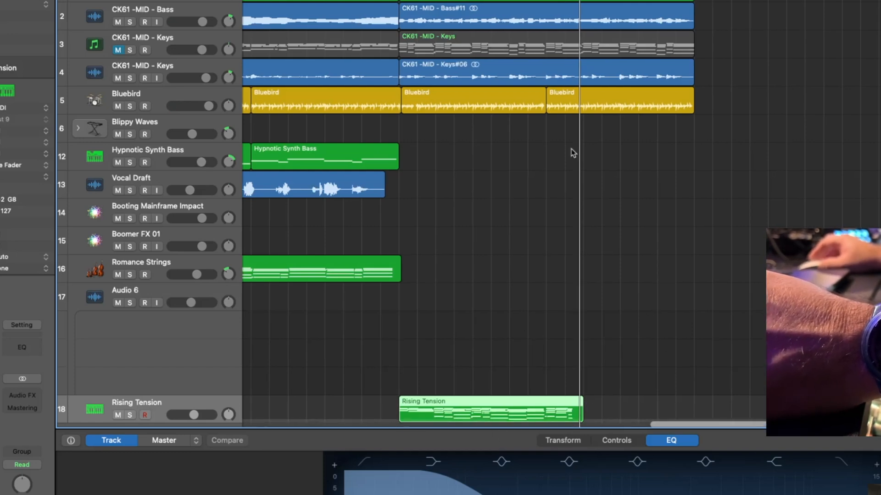
scroll(583, 415, "right", 1)
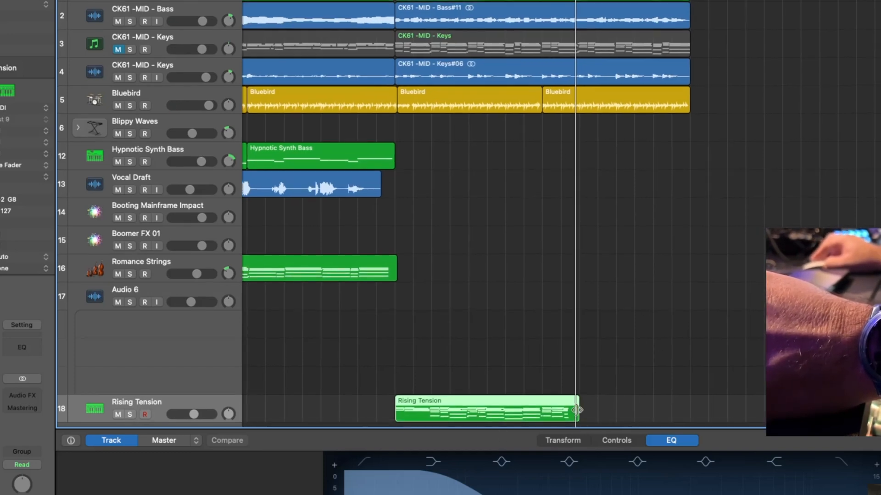
left_click_drag(578, 411, 541, 410)
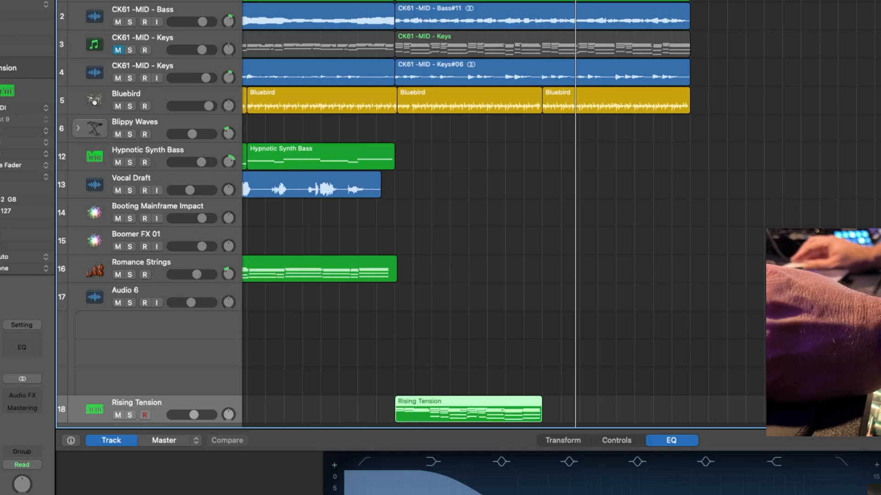
left_click(541, 1)
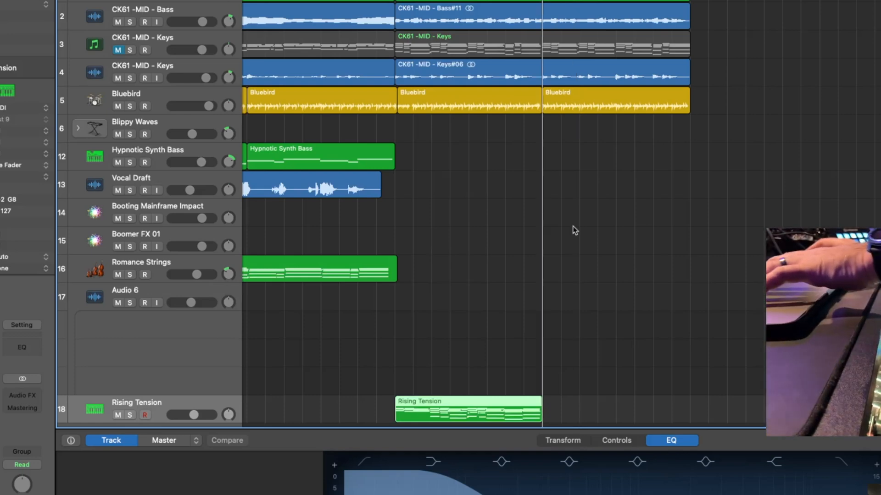
key("super+r")
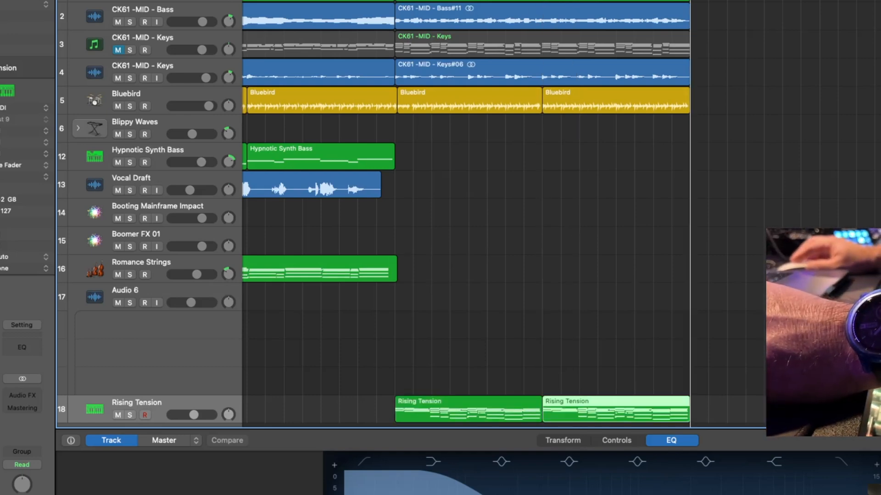
Play the section from around bar 65 and slightly lower the Rising Tension track's volume.
left_click(396, 1)
key("space")
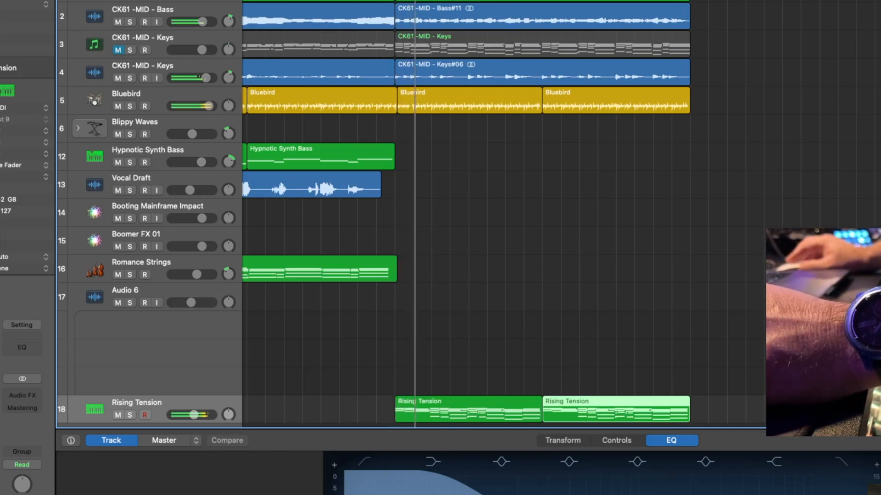
left_click(373, 1)
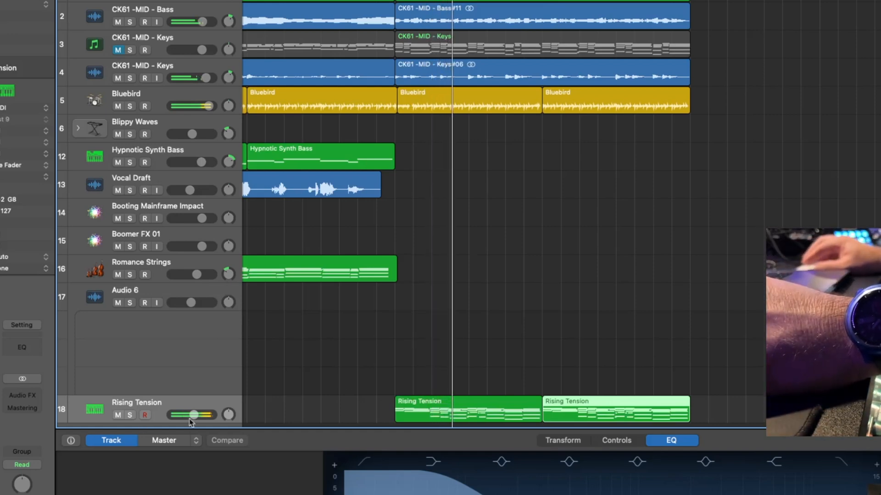
left_click_drag(193, 415, 190, 415)
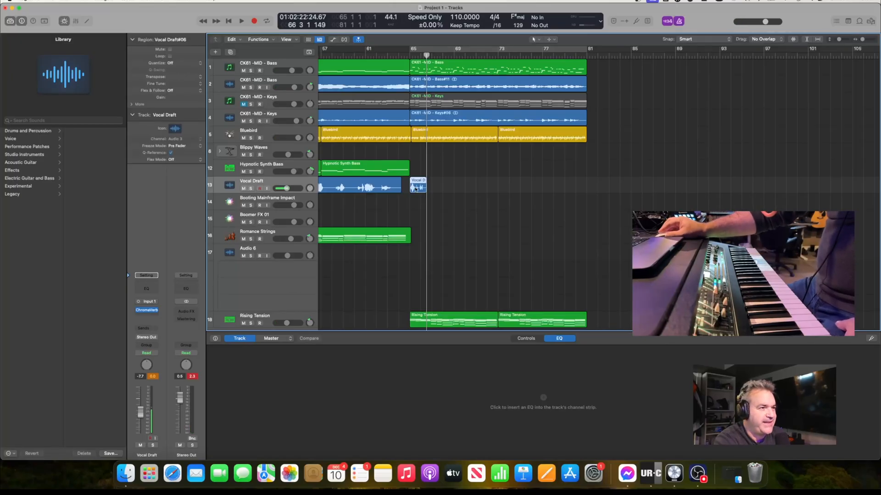
Delete the short vocal take at bar 65 on the Vocal Draft track together with its recorded audio file.
key("BackSpace")
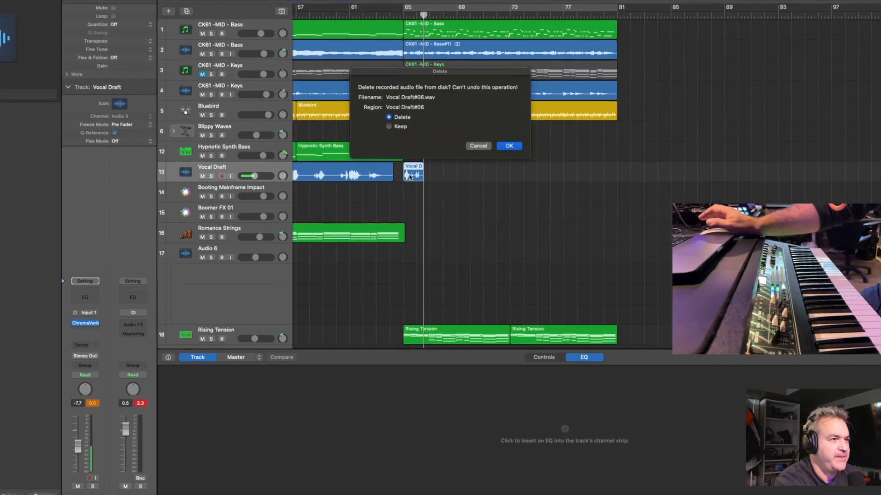
key("Return")
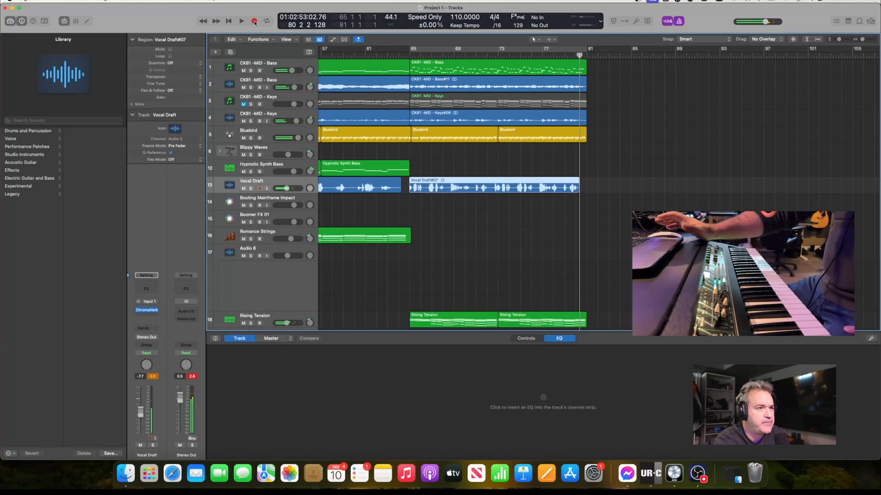
Play back the new Vocal Draft take from just before bar 65 to check it against the other tracks.
left_click(408, 56)
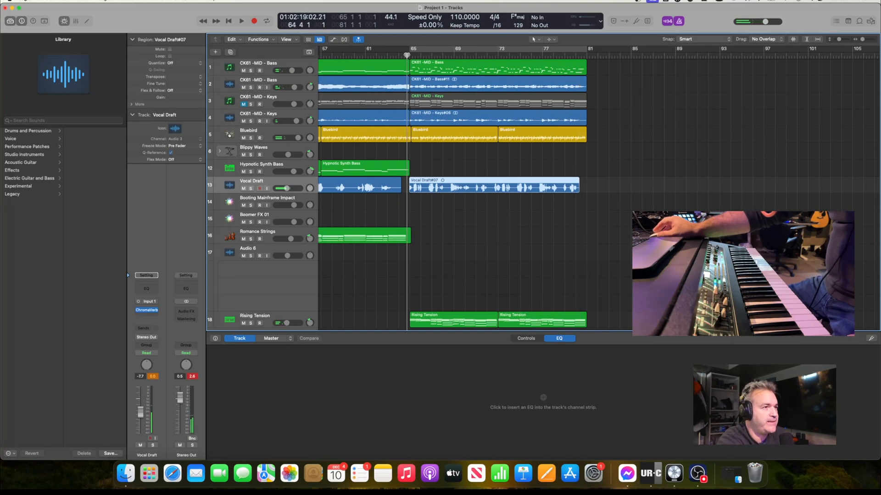
key("space")
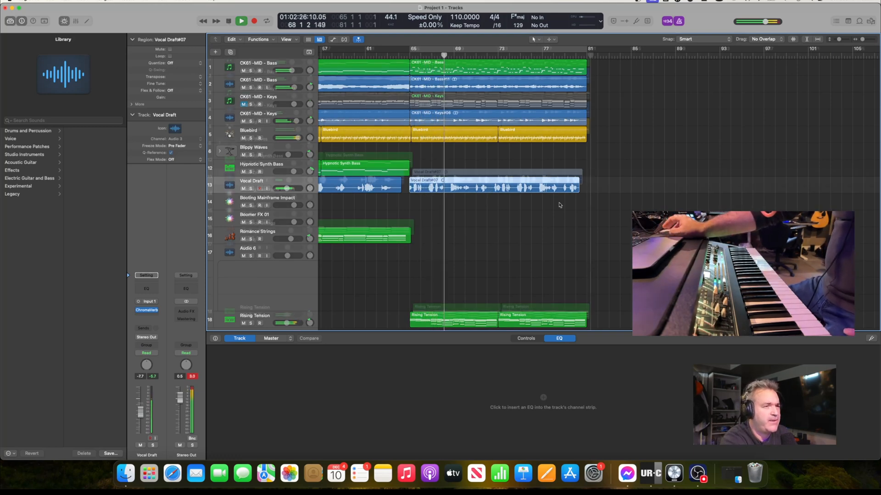
scroll(586, 302, "down", 1)
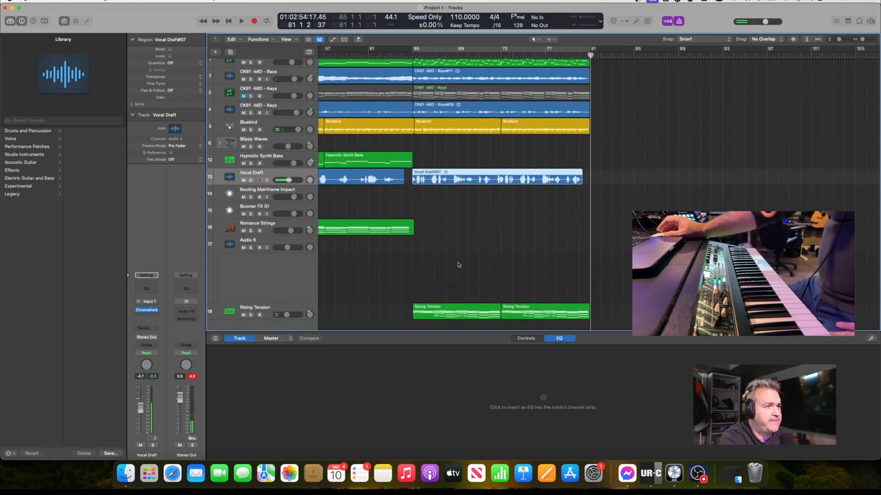
Select the Rising Tension track with its two regions and hide the editor pane below the tracks.
key("e")
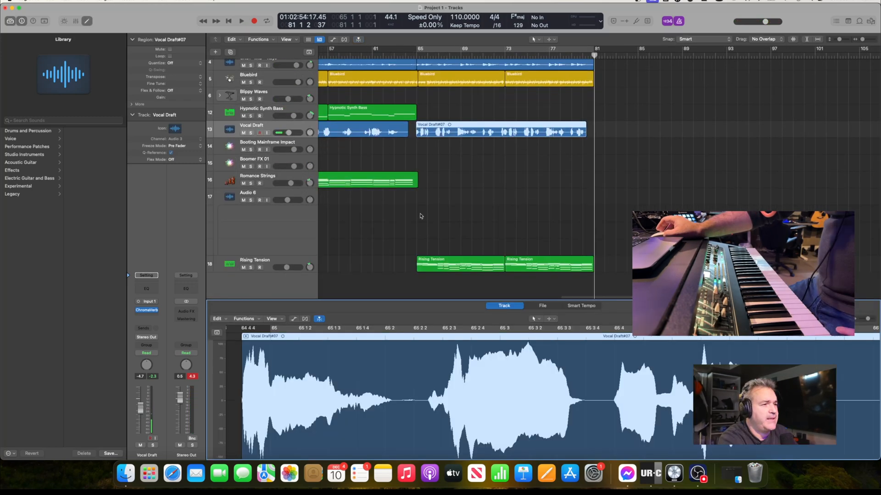
left_click(269, 260)
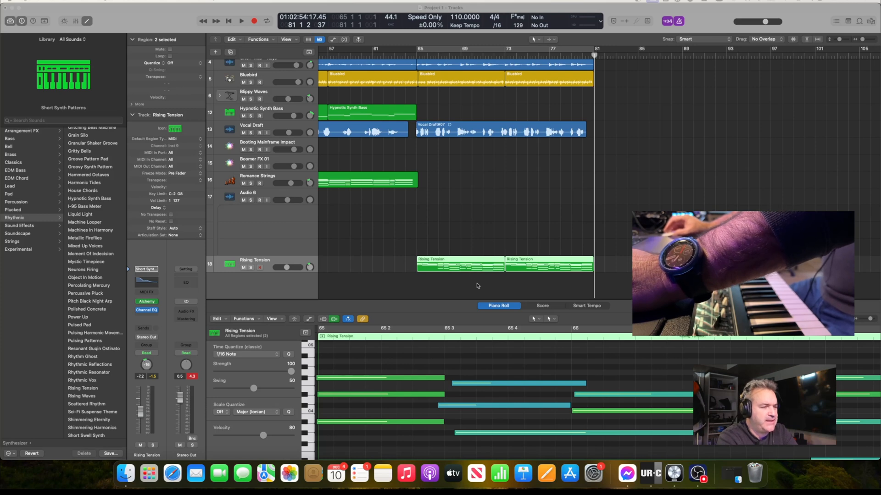
left_click(21, 21)
left_click(22, 21)
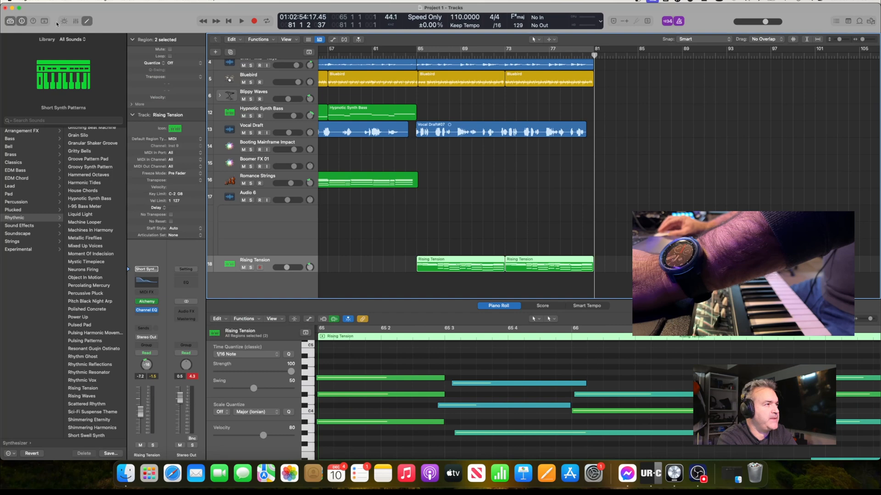
left_click(88, 22)
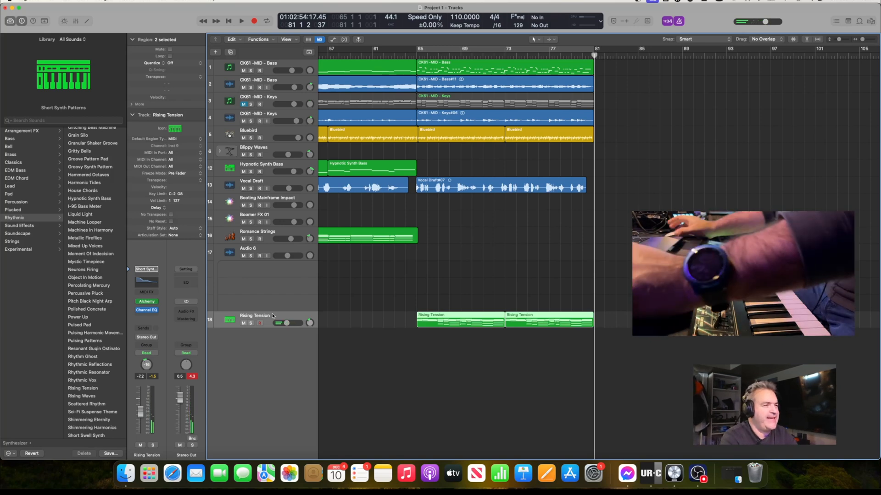
Create a second Rising Tension track with duplicate settings and paste the two regions onto the original track at bar 65.
right_click(290, 319)
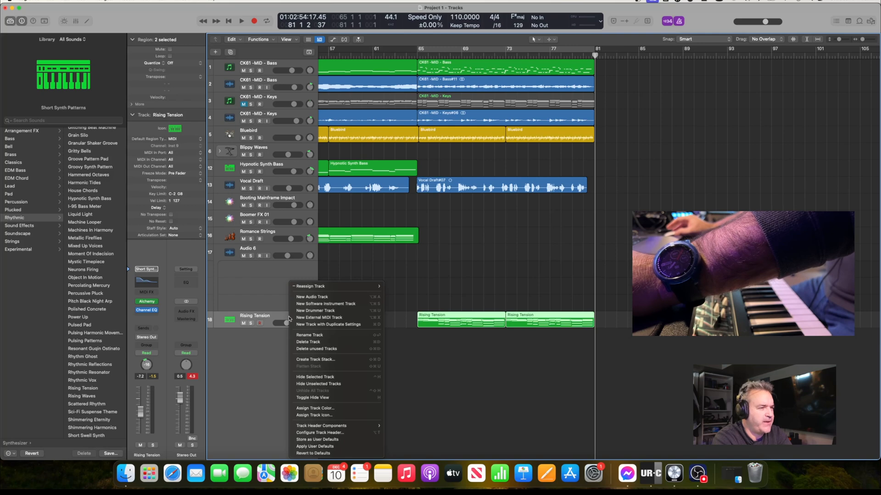
left_click(321, 325)
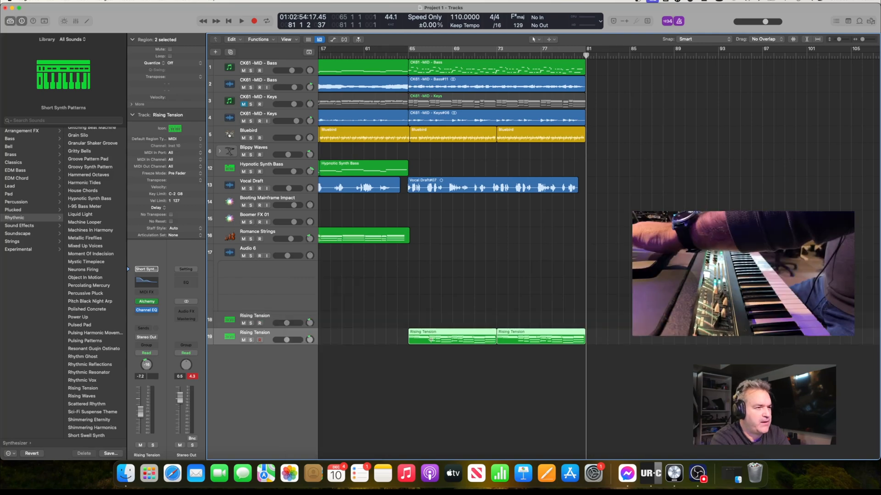
left_click(291, 317)
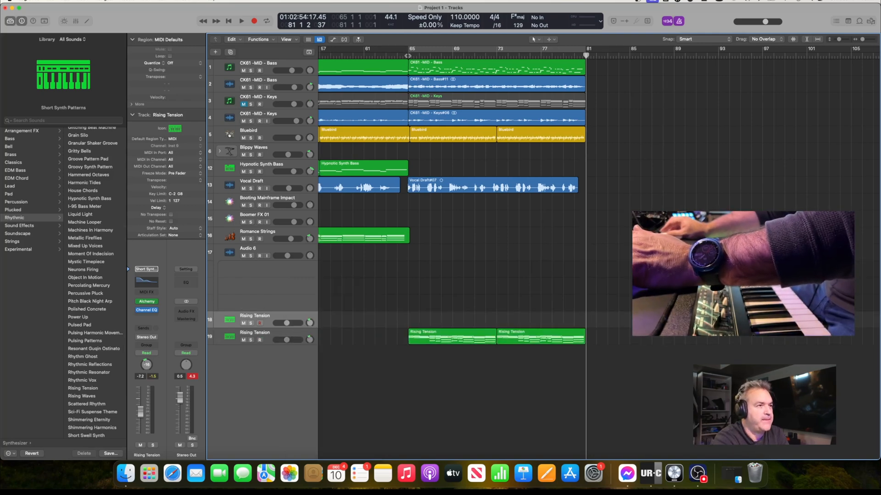
left_click(408, 56)
key("super+v")
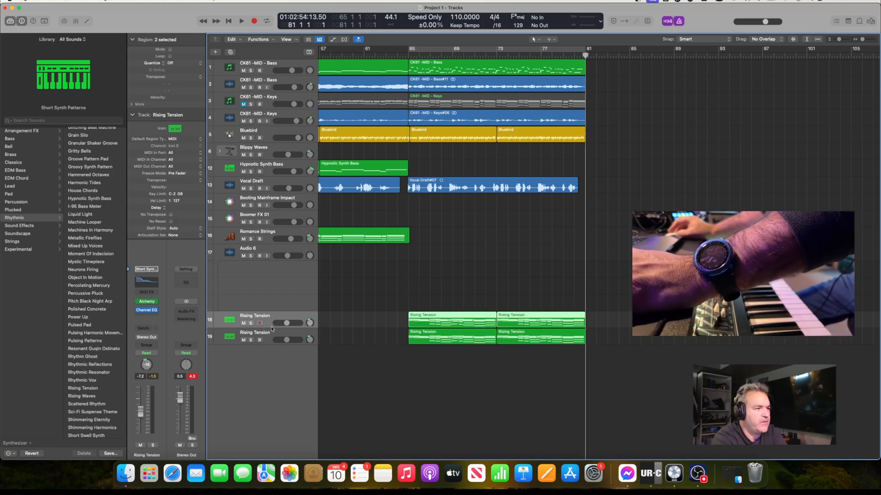
Mute the upper Rising Tension track and audition the Animated Swirls and Bright Plucked String patches on the lower Rising Tension track.
left_click(244, 323)
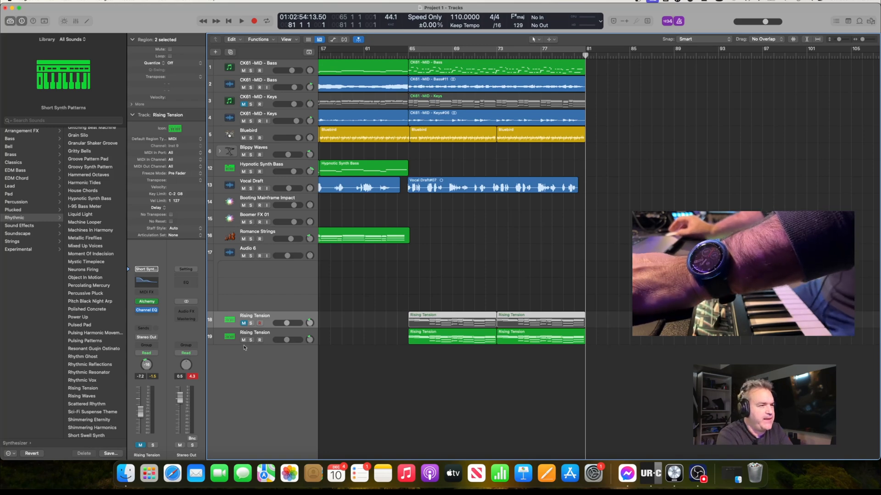
left_click(278, 338)
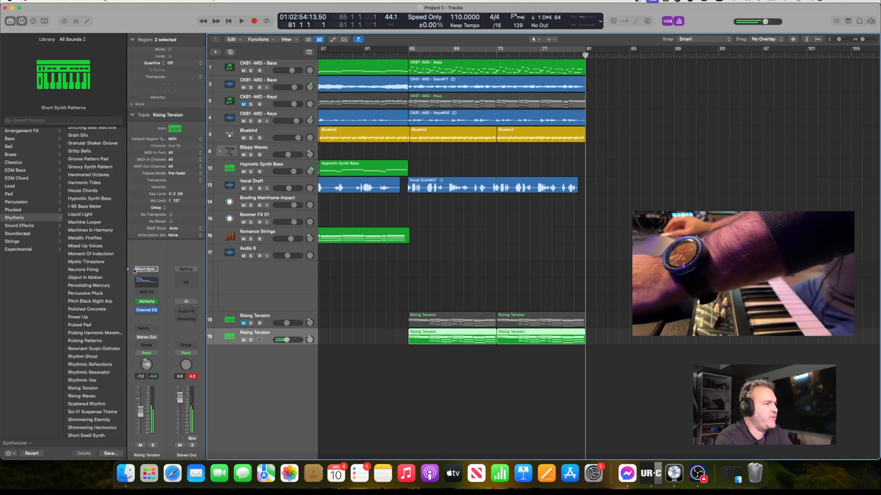
scroll(93, 377, "up", 1)
scroll(91, 275, "up", 10)
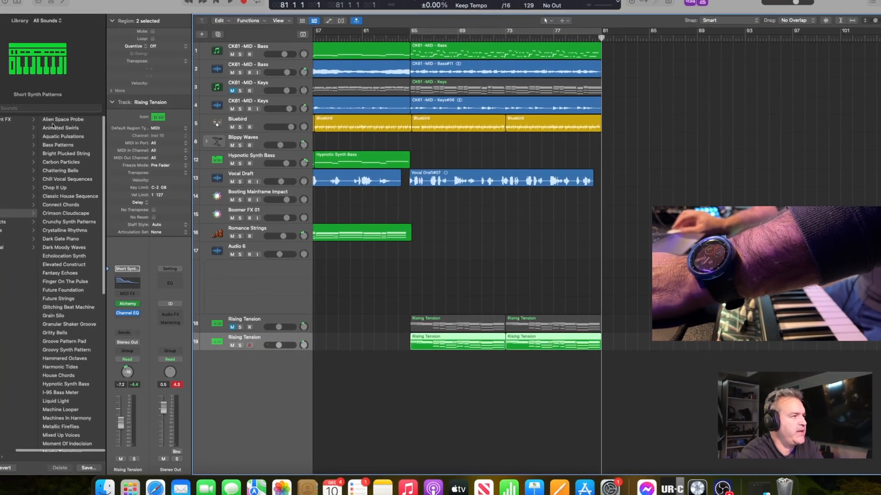
left_click(60, 132)
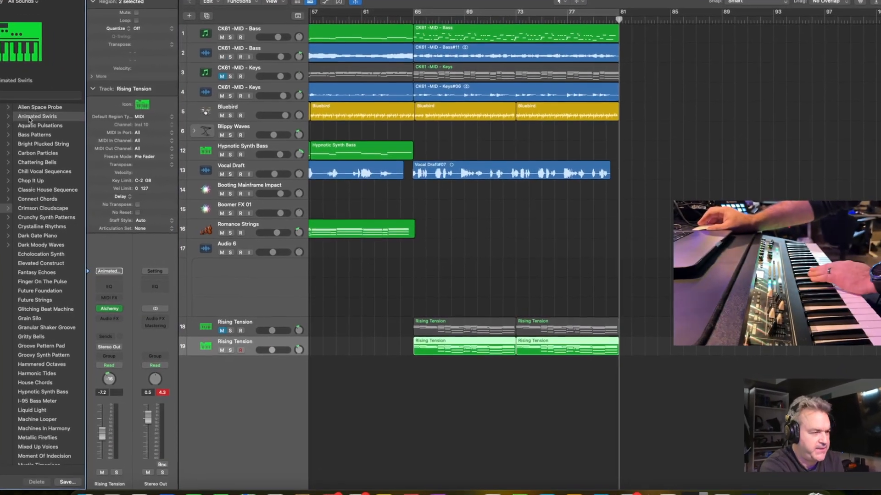
left_click(50, 147)
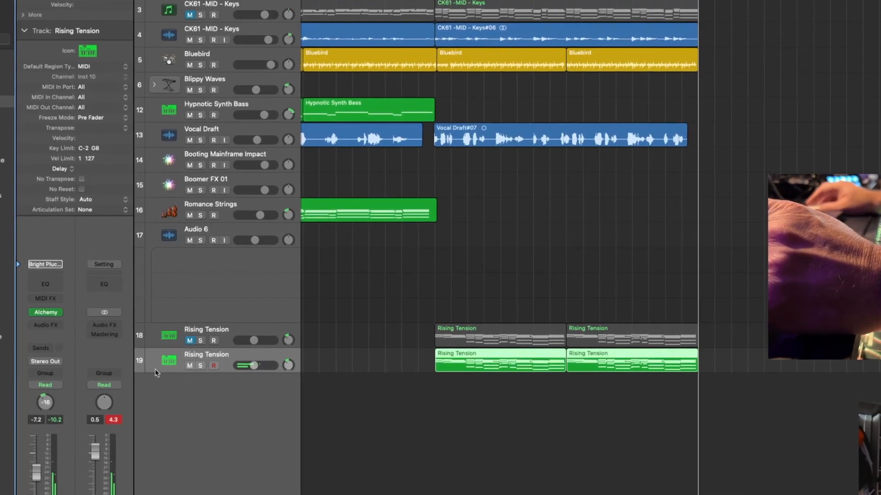
Pan the lower Rising Tension track to +24 and raise its volume to 0.7 dB while playing back from bar 65.
left_click_drag(254, 365, 287, 349)
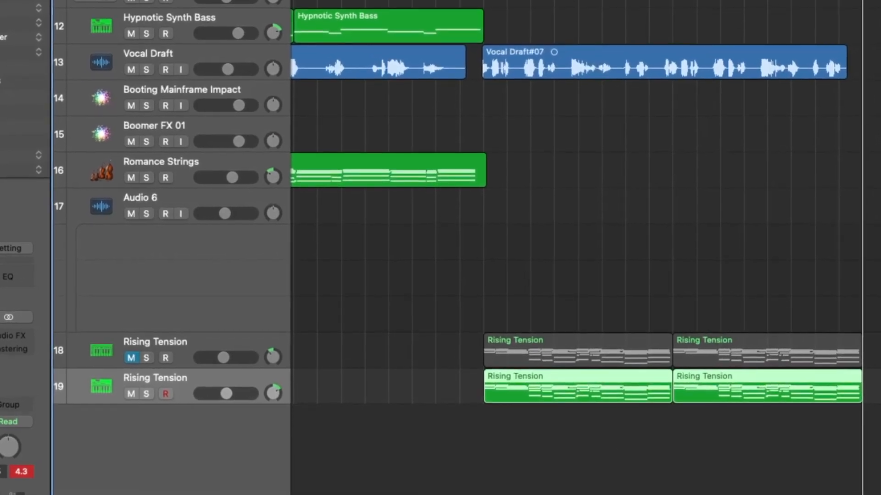
key("space")
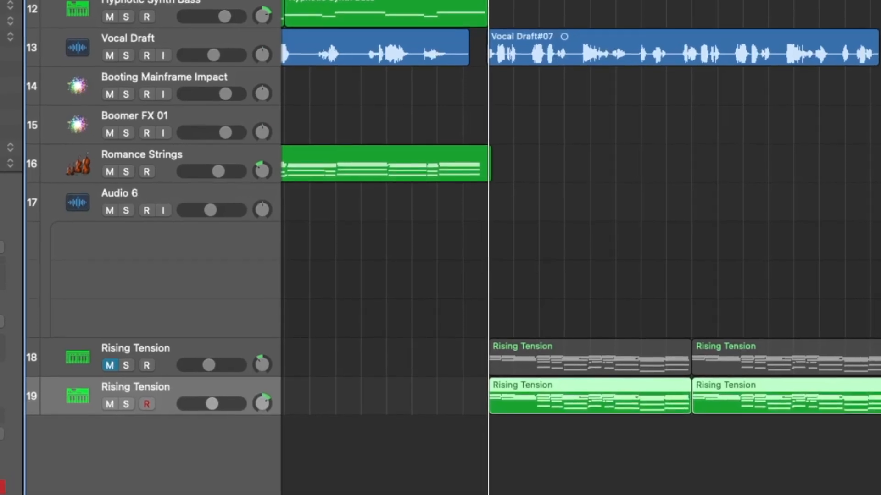
key("space")
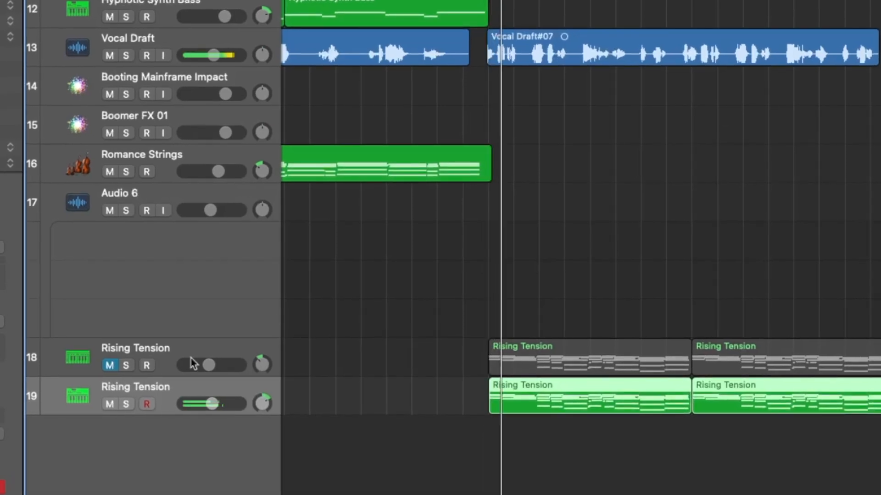
left_click_drag(213, 403, 227, 403)
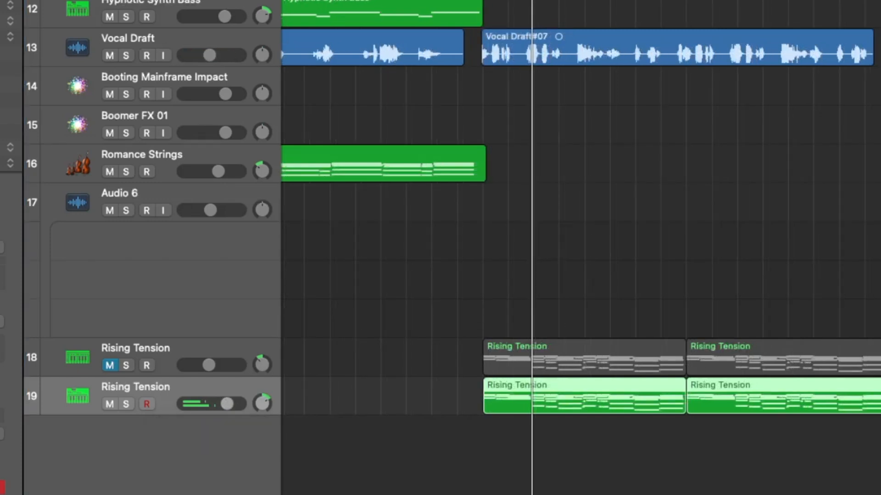
key("space")
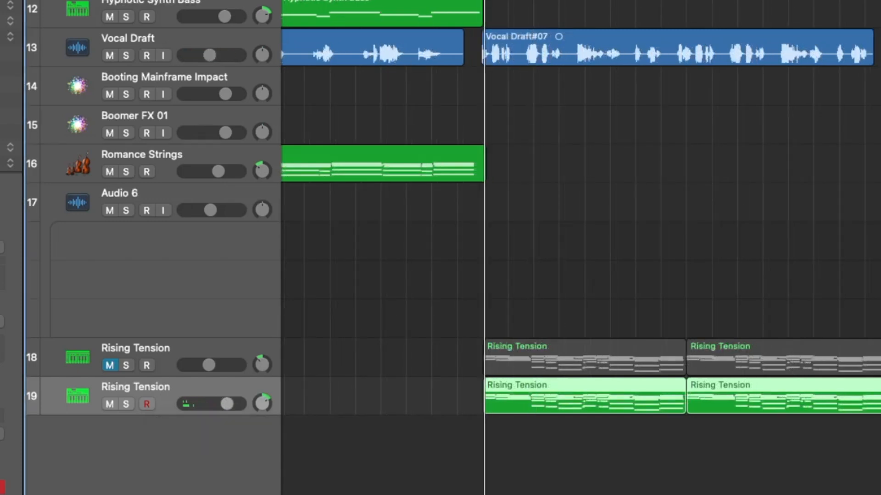
Play the cycled section from bar 65, unmute the CK61-MID Bass audio track, and replay it with the bass included.
left_click(241, 22)
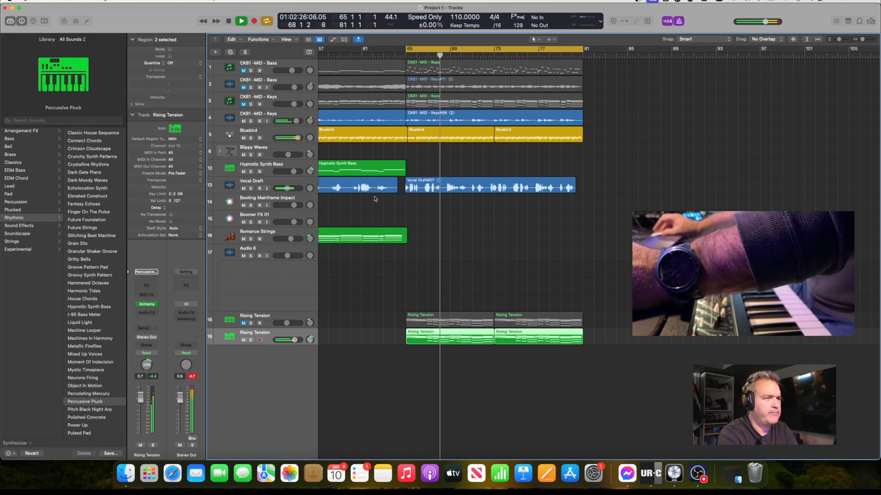
key("space")
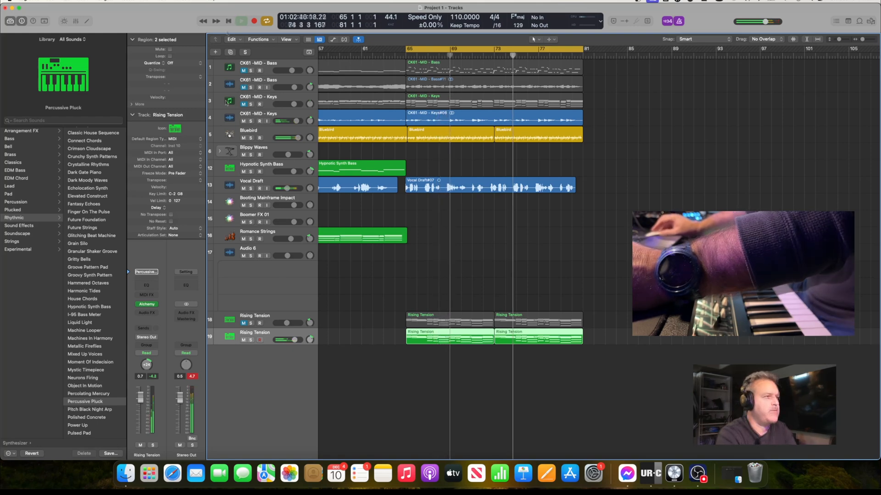
left_click(239, 79)
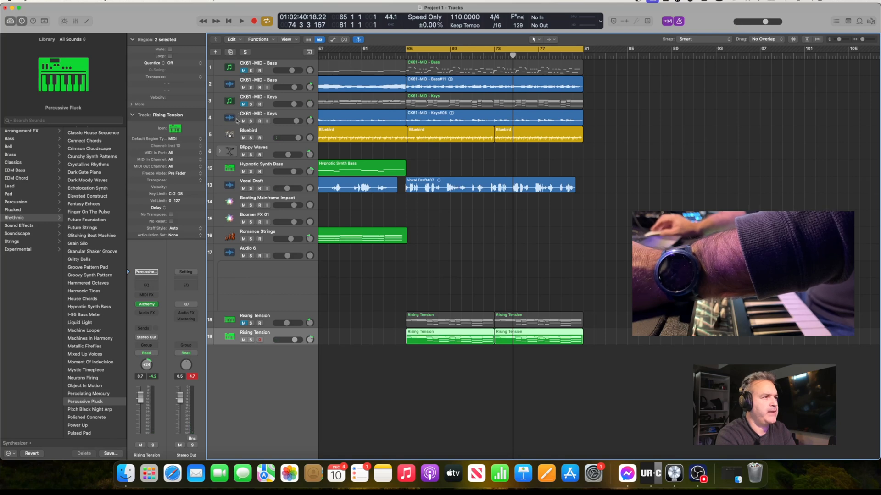
left_click(228, 21)
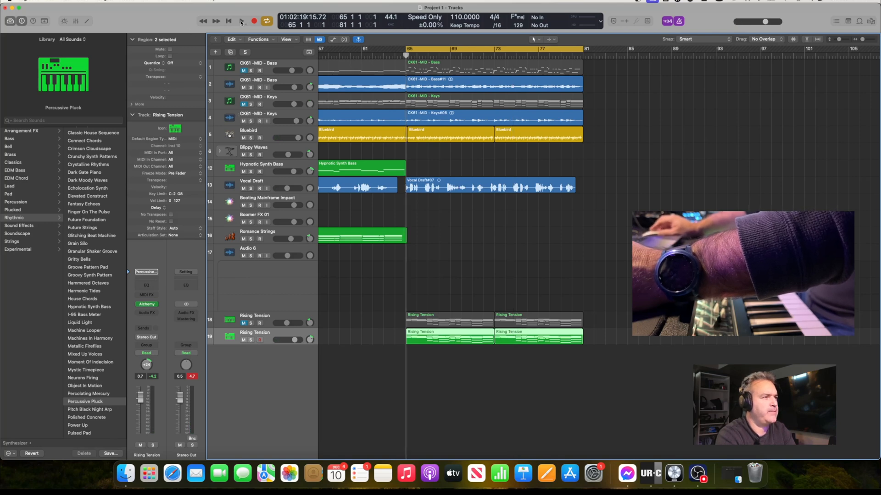
left_click(242, 21)
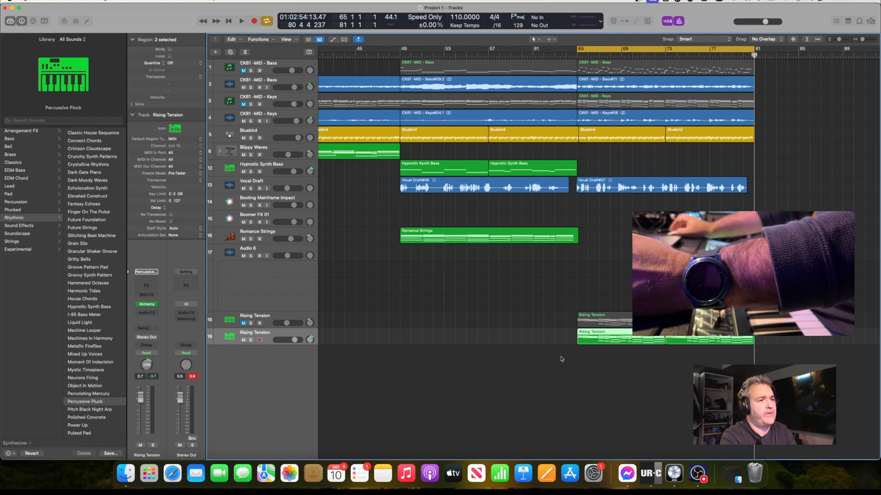
Copy the regions spanning bars 49 to 65 on all tracks and place the copies at bar 81.
scroll(569, 299, "left", 2)
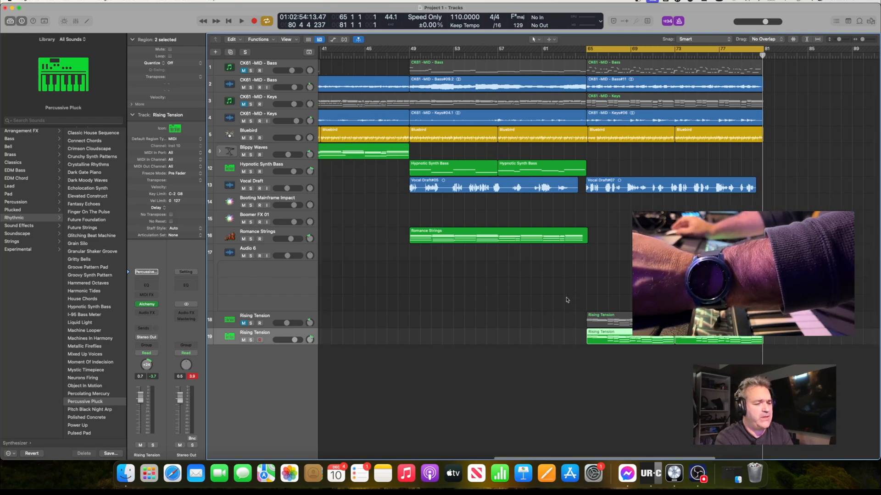
left_click_drag(494, 294, 416, 59)
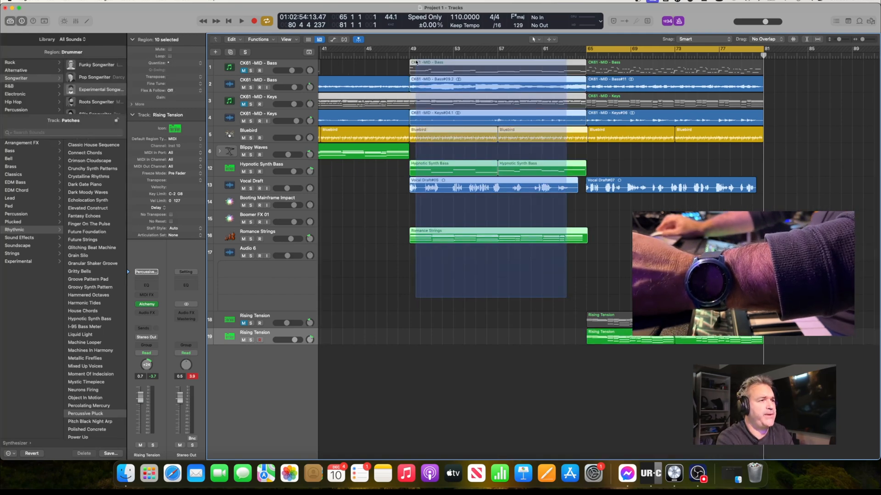
left_click_drag(723, 68, 366, 92)
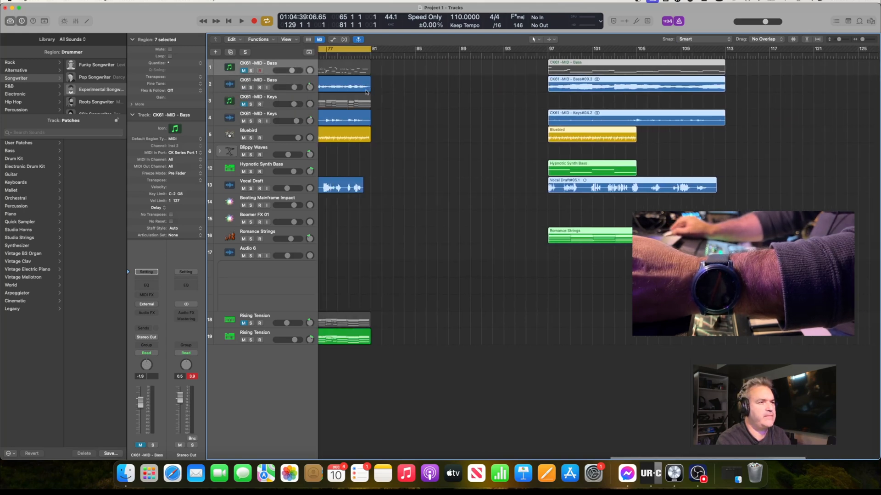
scroll(365, 92, "left", 2)
left_click_drag(642, 69, 462, 67)
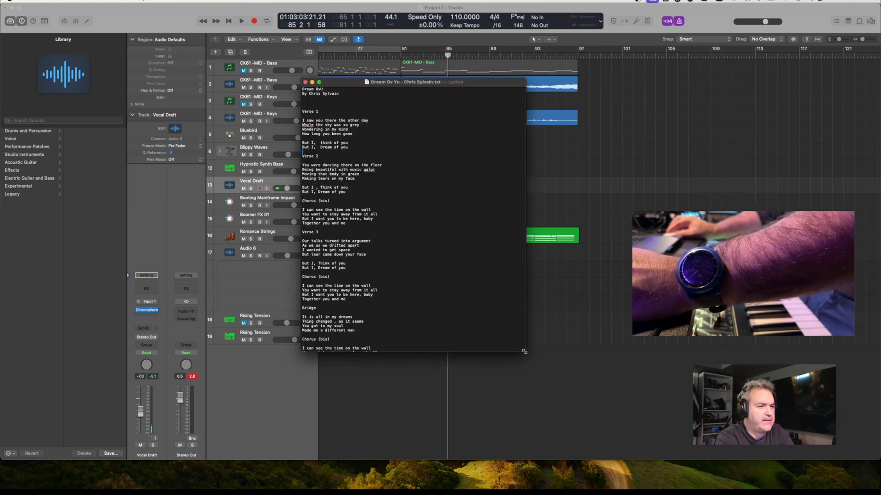
Enlarge the lyrics window to show all verses, locate the Bridge heading, and move the window clear of the tracks.
left_click_drag(524, 351, 586, 448)
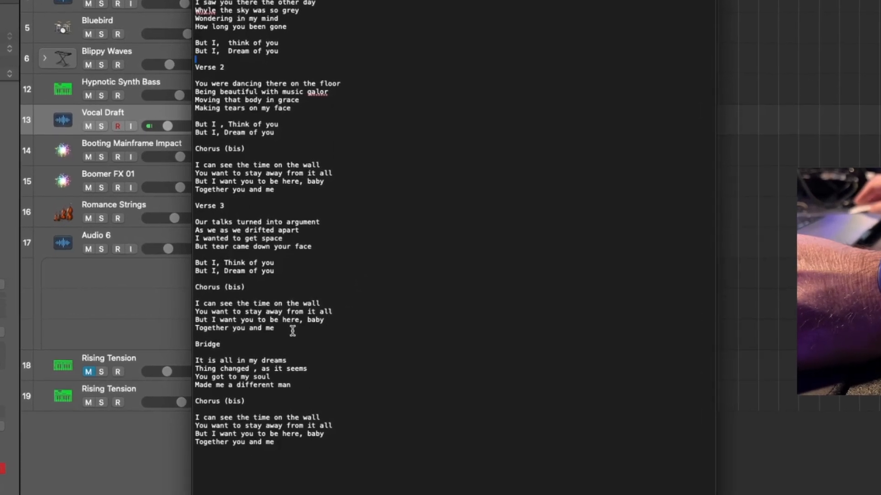
left_click_drag(290, 343, 184, 340)
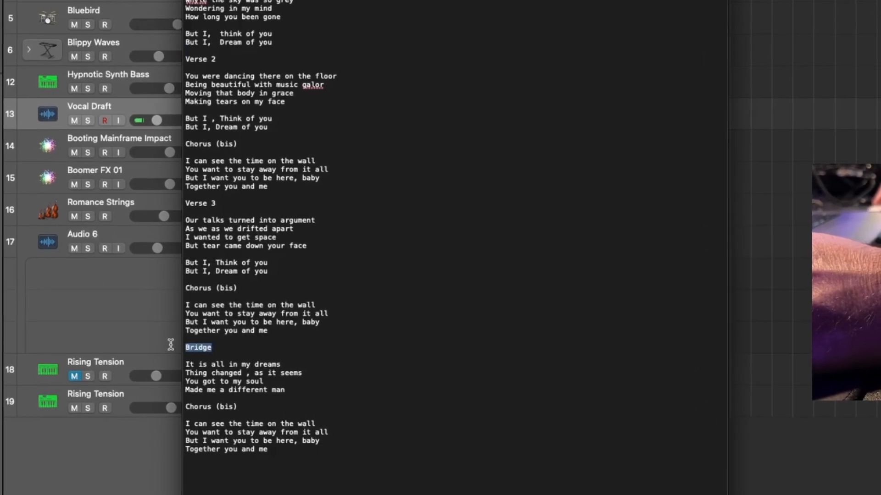
left_click(211, 347)
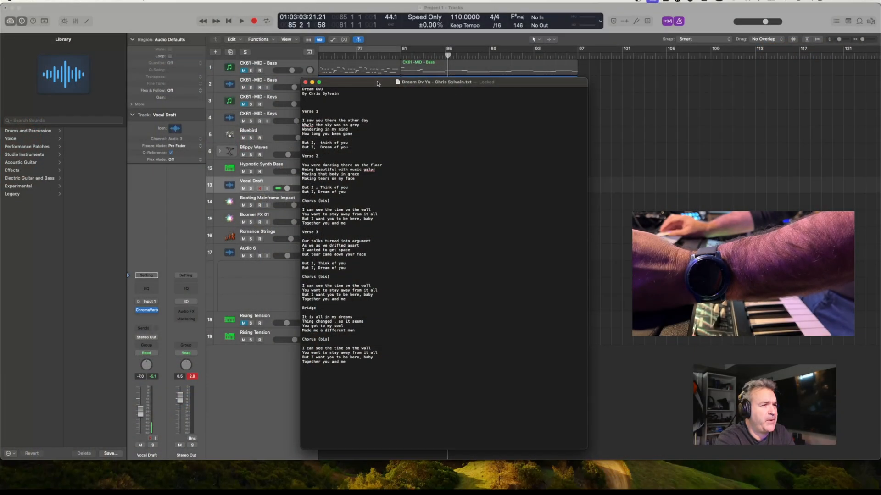
left_click_drag(365, 85, 650, 52)
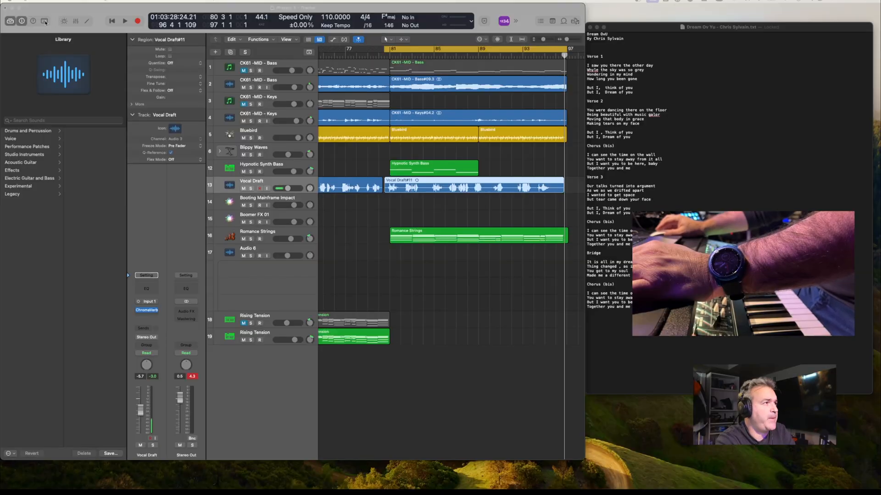
left_click_drag(612, 30, 880, 41)
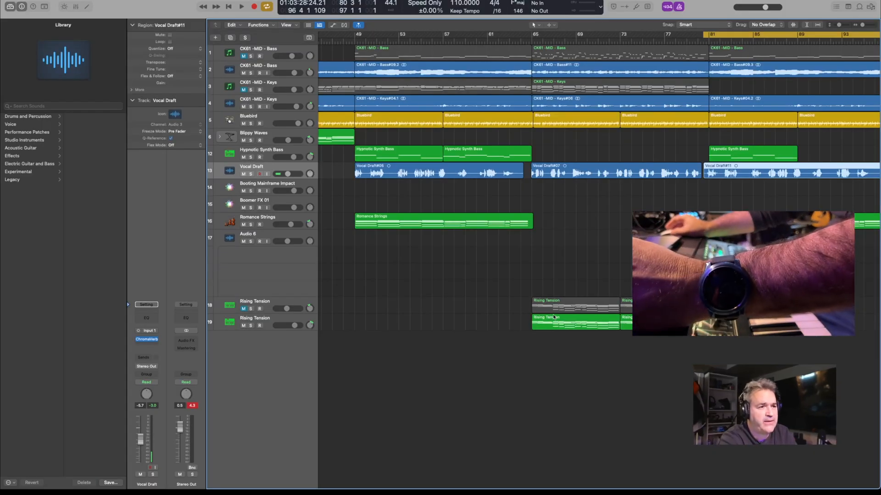
Play back the arrangement around bar 65 to check the transition between the two sections.
scroll(564, 195, "right", 5)
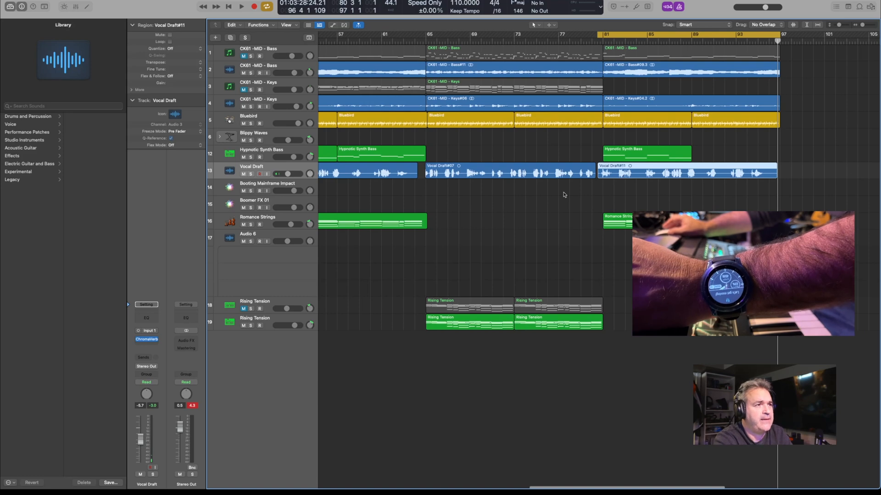
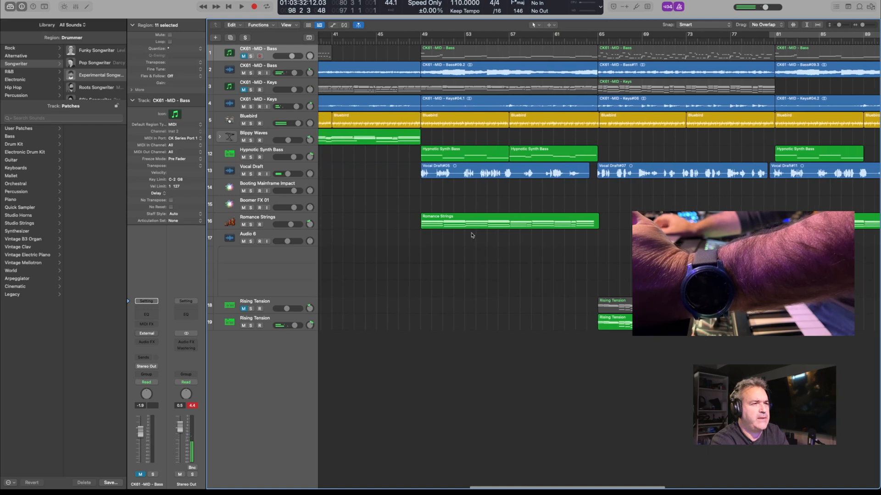
scroll(472, 236, "right", 3)
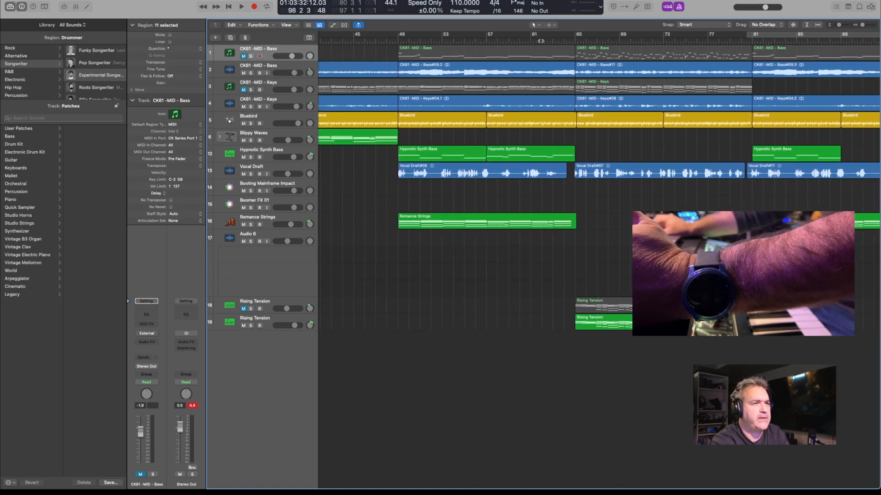
key("space")
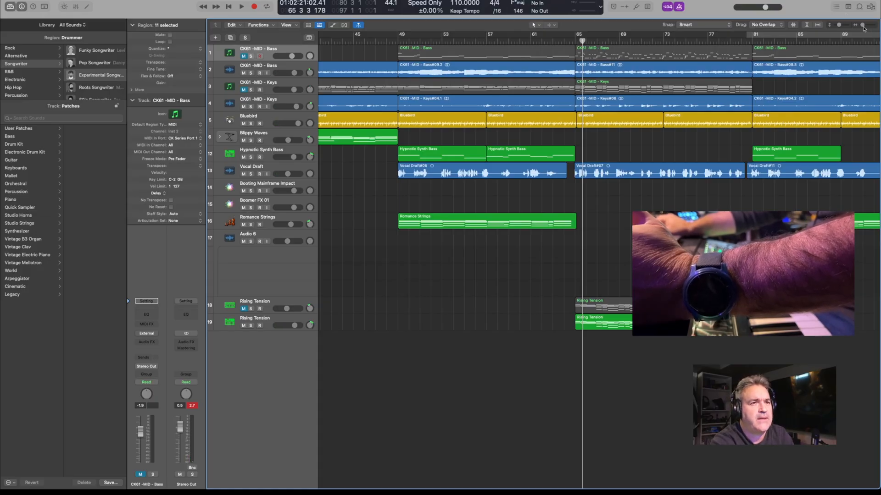
Move the boundary between the two Bluebird drummer regions back to exactly bar 65 and play the transition.
left_click_drag(863, 26, 880, 1)
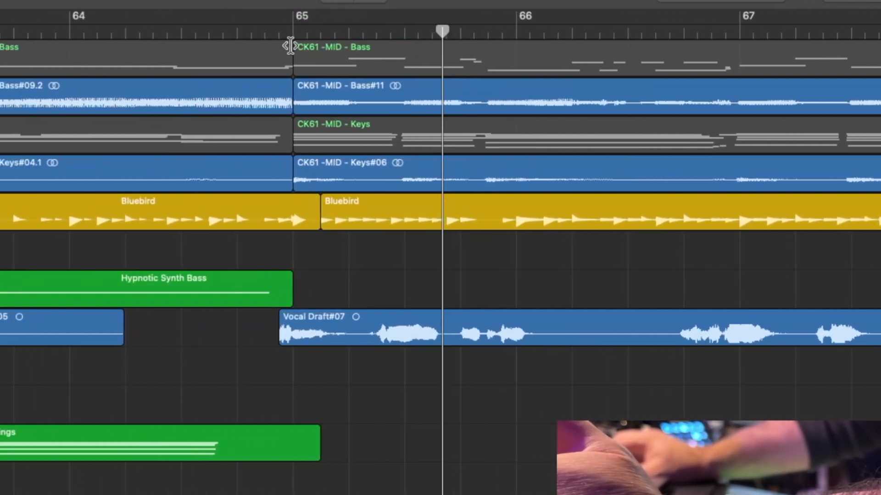
scroll(298, 210, "right", 1)
left_click_drag(296, 215, 270, 215)
scroll(297, 214, "right", 1)
left_click(309, 216)
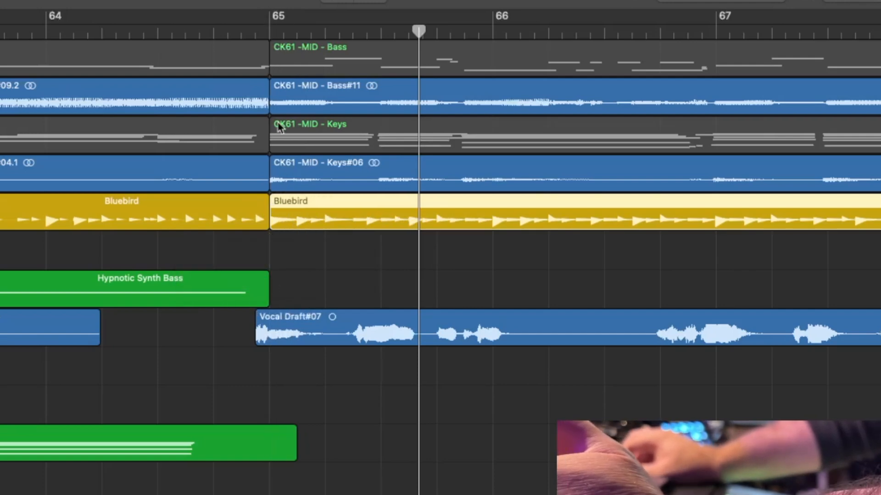
left_click(241, 30)
key("space")
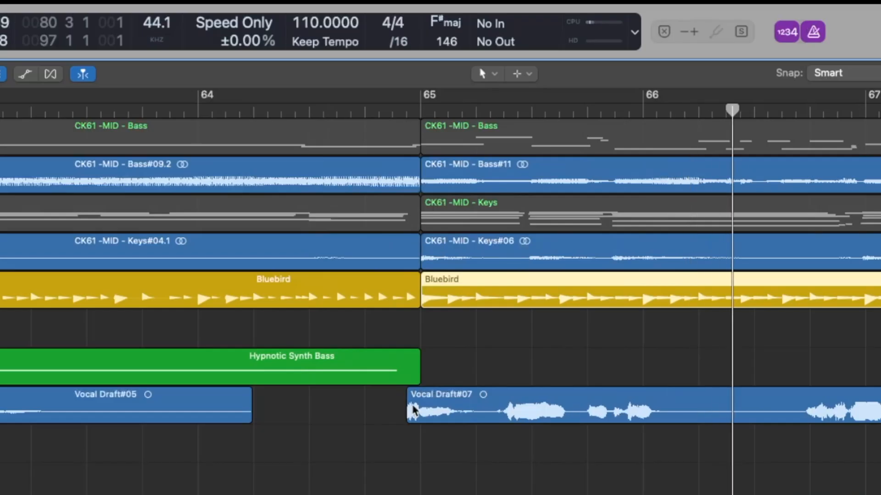
Shift the start of the Vocal Draft#07 region slightly earlier, just ahead of bar 65, and listen to the result.
left_click(509, 328)
left_click_drag(409, 408, 396, 408)
key("space")
left_click(342, 110)
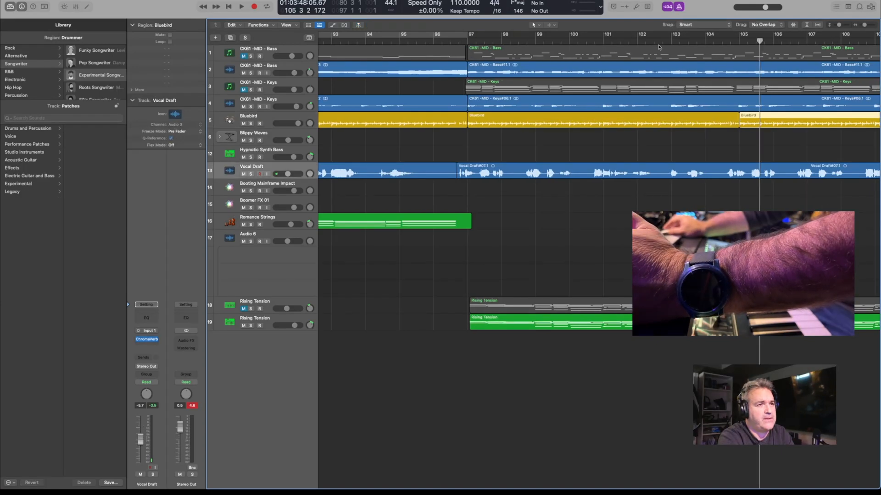
Play back the copied section from about bar 102 to bar 113 to check how the layers fit together.
left_click(639, 38)
key("space")
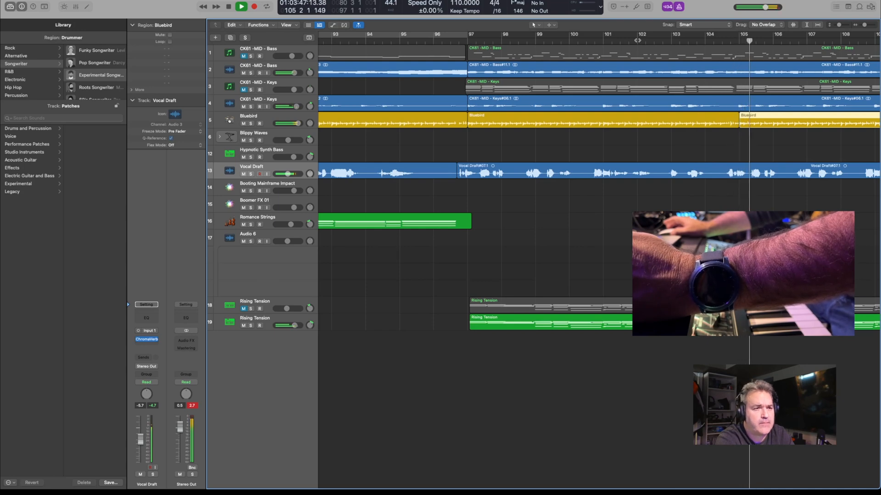
scroll(655, 153, "right", 5)
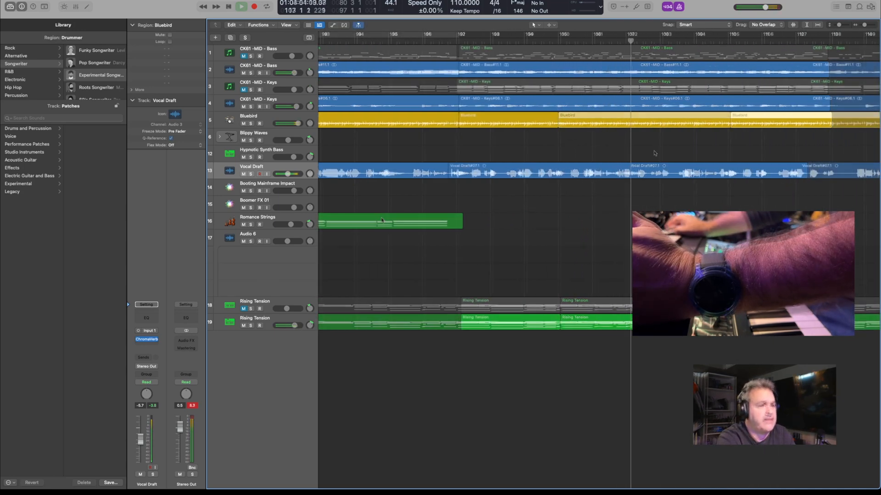
scroll(384, 221, "right", 3)
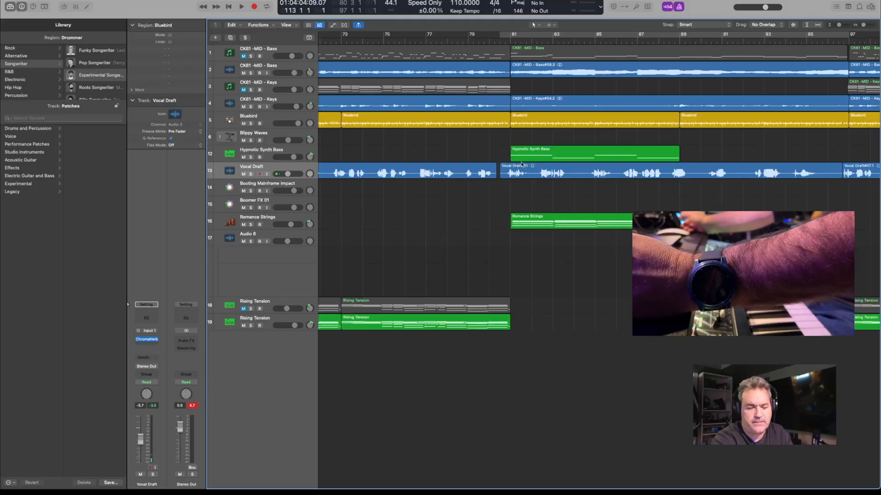
Select and unmute the CK61 -MID - Bass MIDI track to try out a part for the section after bar 113.
scroll(519, 188, "right", 10)
scroll(518, 215, "right", 2)
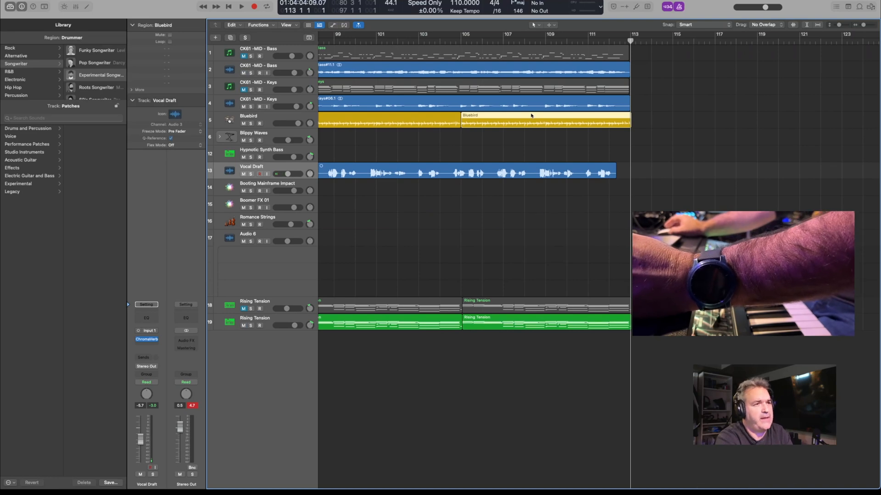
scroll(595, 79, "right", 3)
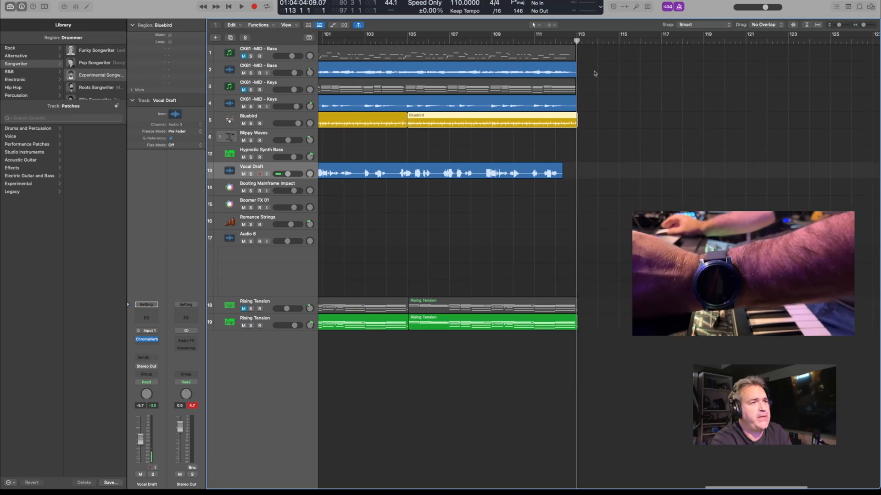
scroll(459, 68, "left", 2)
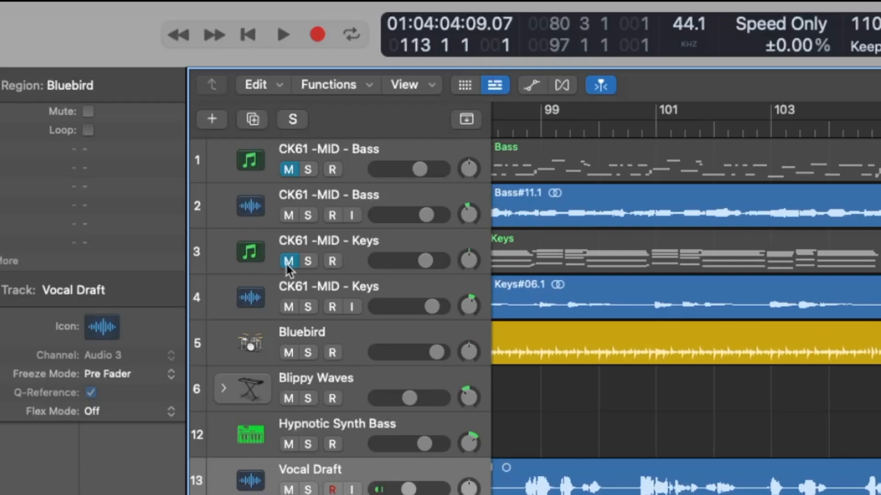
left_click(355, 154)
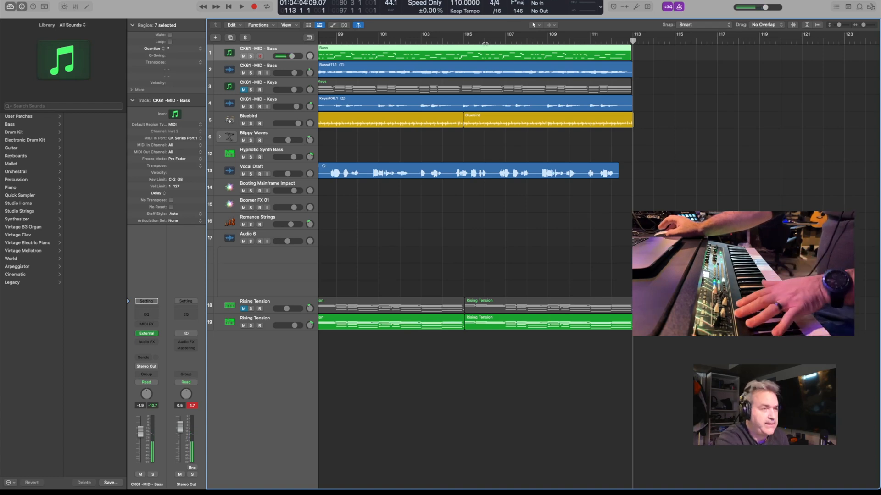
Add two consecutive Bluebird drummer regions to the drum track, starting at bar 113.
scroll(636, 125, "right", 1)
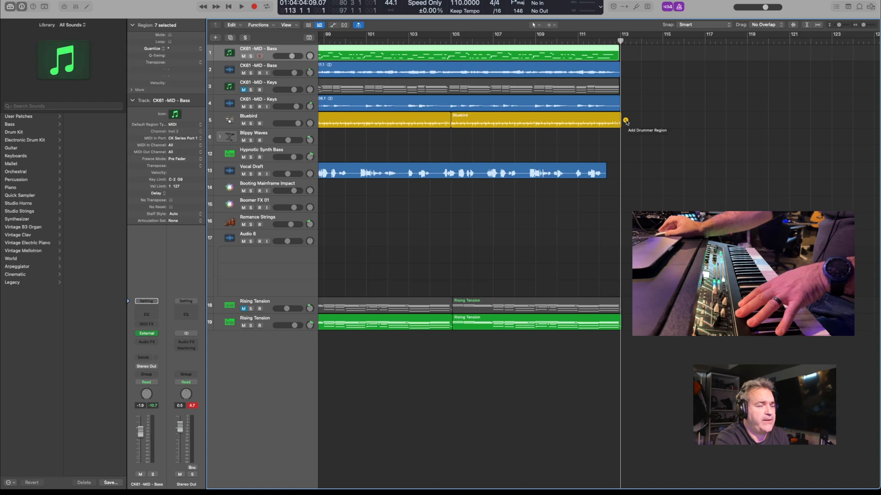
left_click(625, 121)
scroll(727, 150, "right", 10)
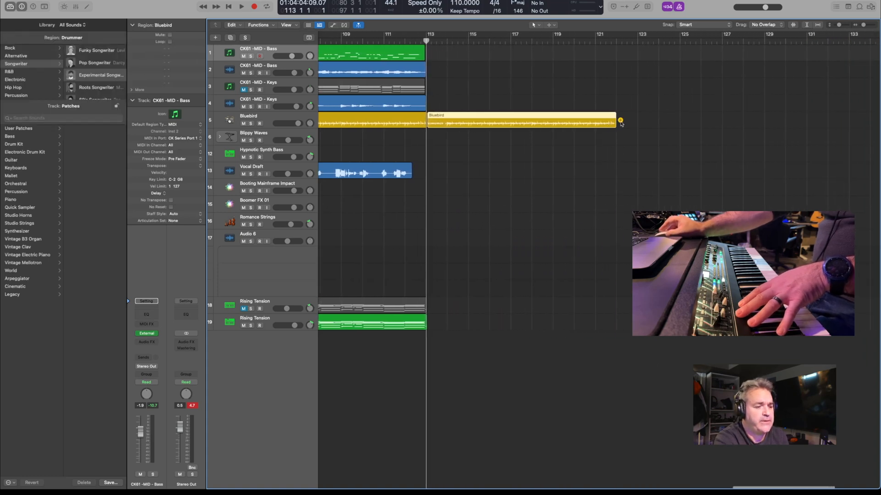
left_click(621, 121)
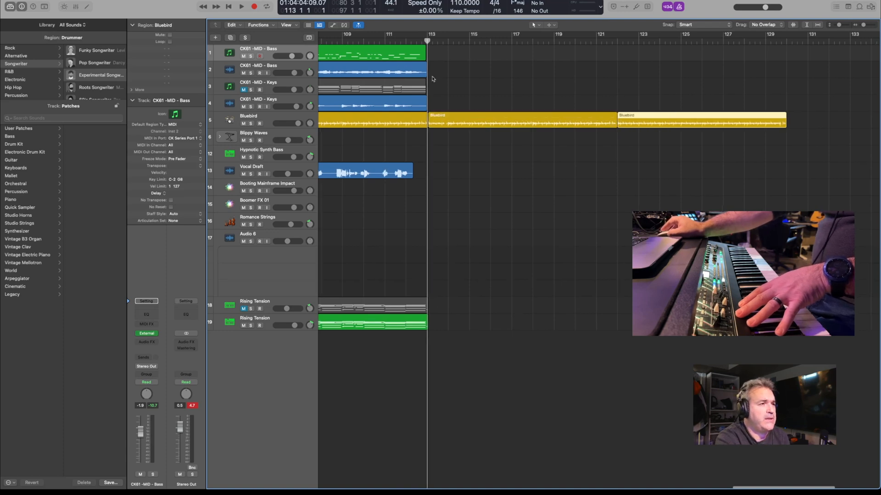
Mute the CK61 -MID - Bass MIDI track, record a new keys MIDI part from bar 113 to bar 122, and capture it as audio.
scroll(432, 79, "left", 2)
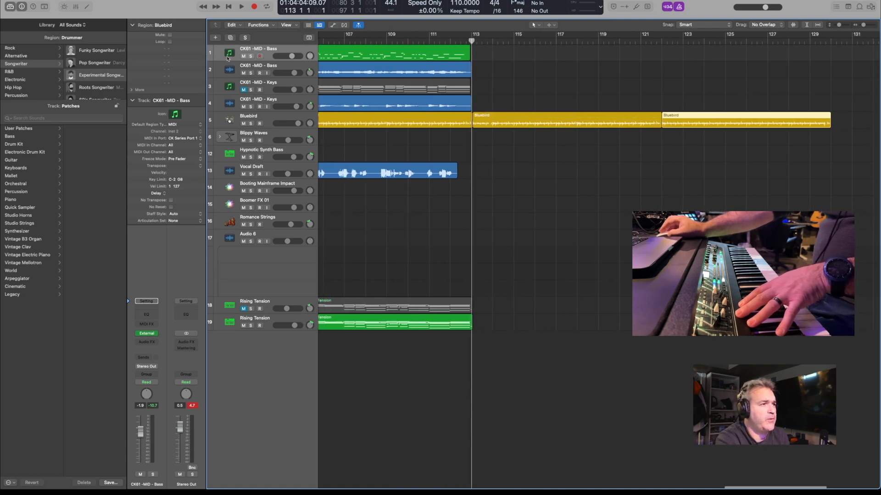
left_click(243, 56)
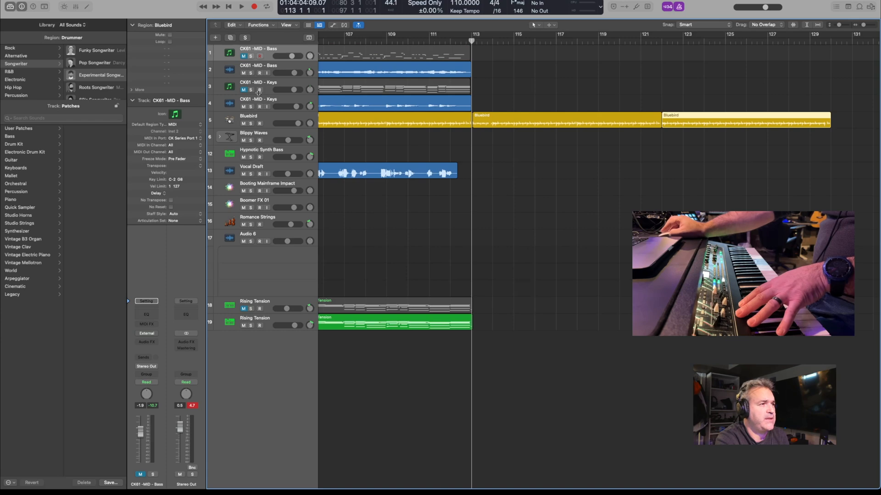
left_click(260, 90)
left_click(253, 6)
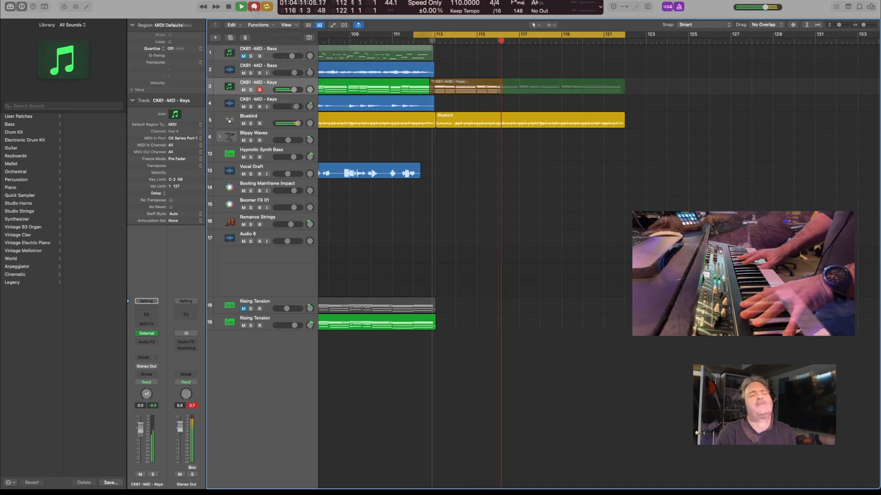
left_click(254, 8)
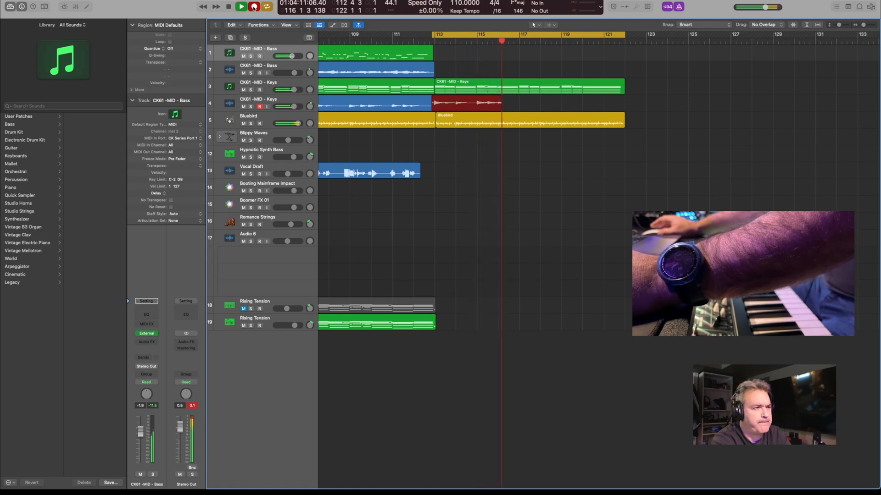
key("space")
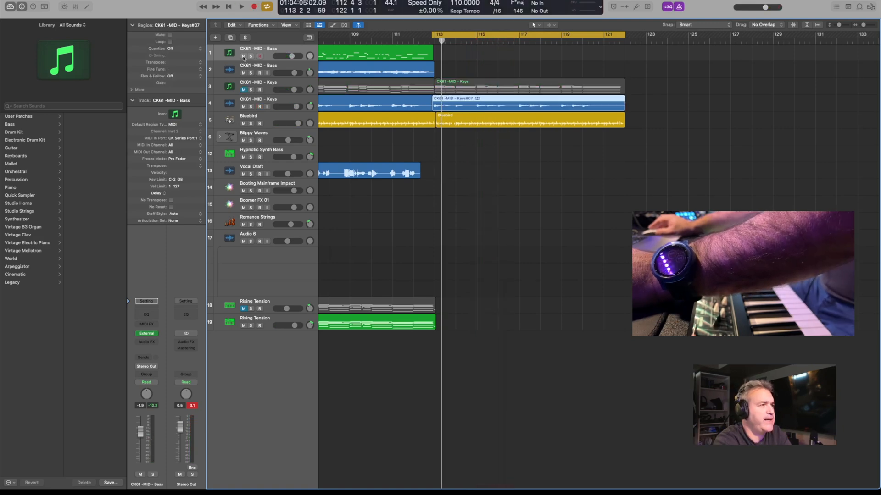
Select the CK61 -MID - Bass MIDI track and start recording a bass part for the section beginning at bar 113.
left_click(272, 54)
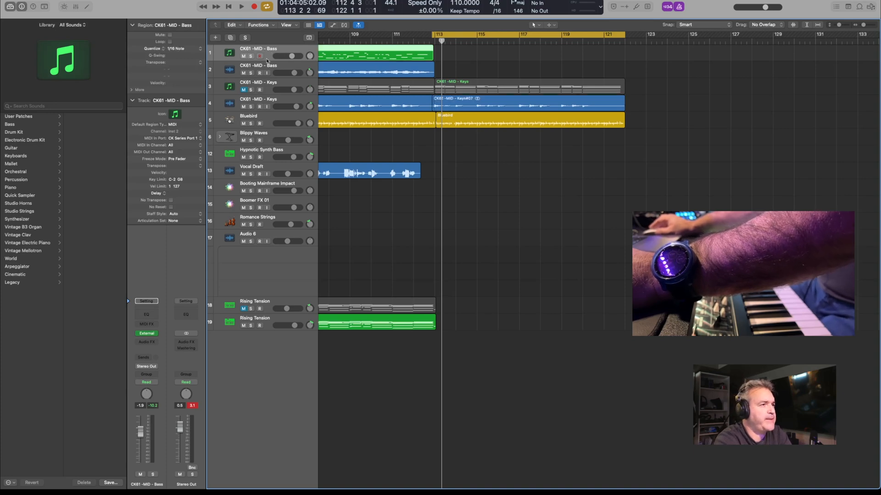
left_click(254, 6)
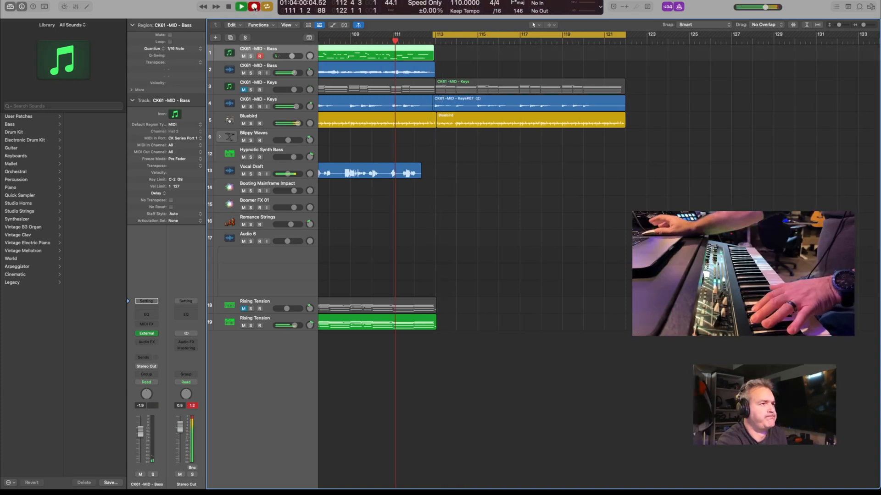
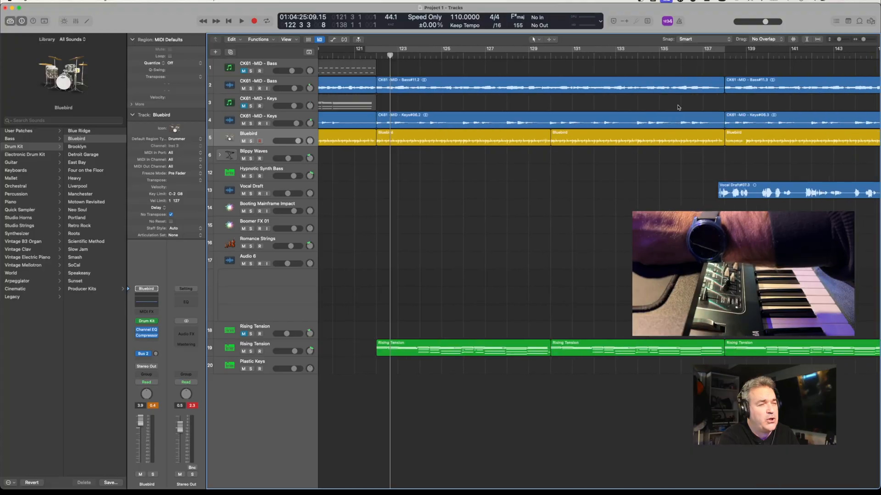
Delete the copied bass, keys, Bluebird and Rising Tension regions between bars 122 and 138.
scroll(683, 124, "right", 10)
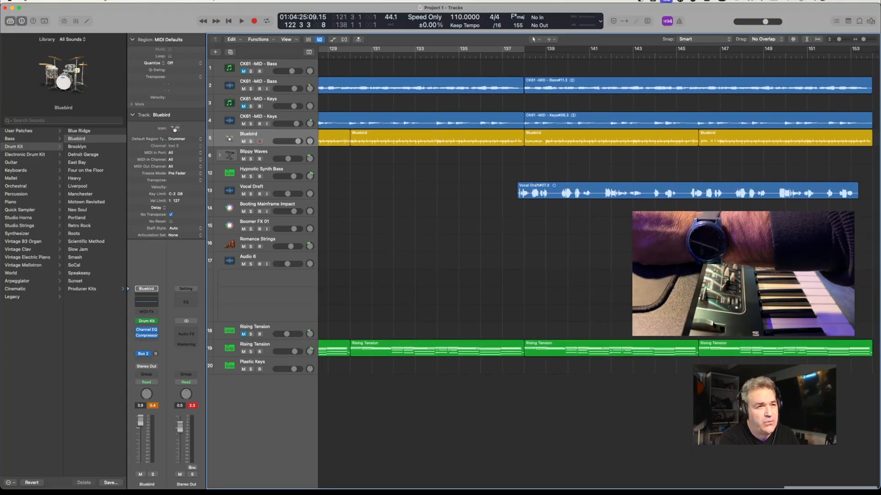
scroll(566, 166, "left", 10)
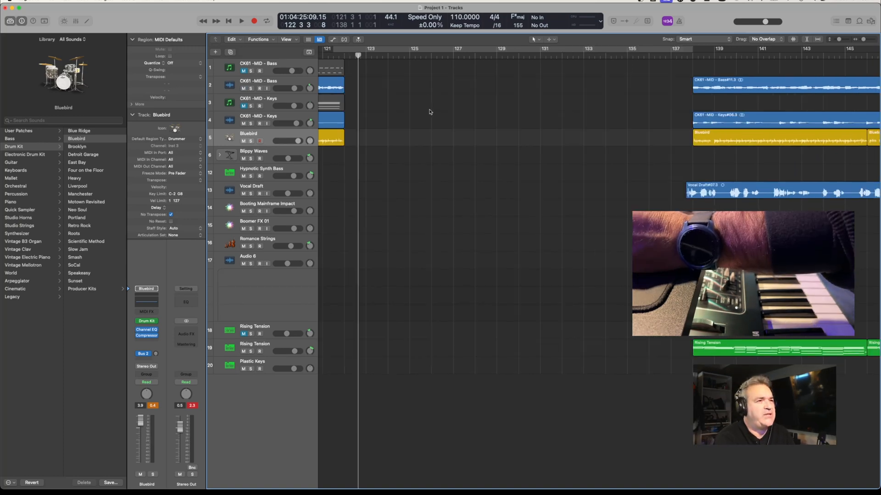
Review the arrangement from bar 1 to bar 122 to examine the order and layering of the sections.
scroll(407, 106, "left", 20)
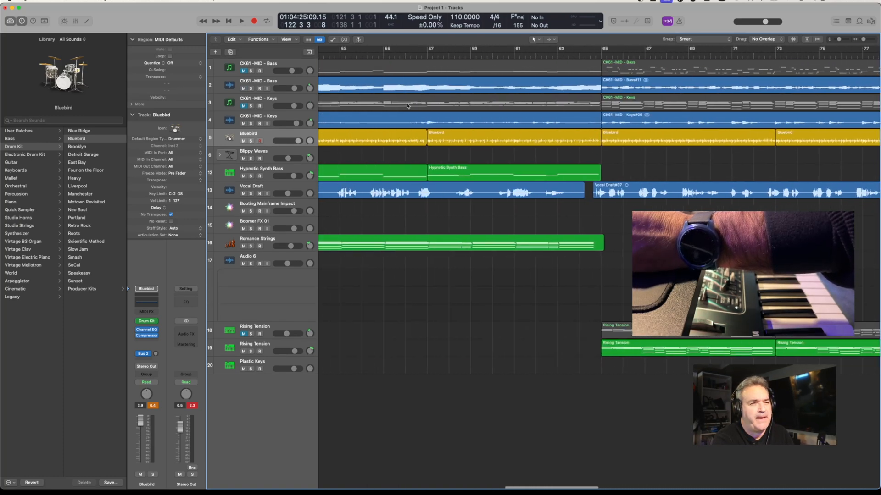
scroll(407, 106, "left", 20)
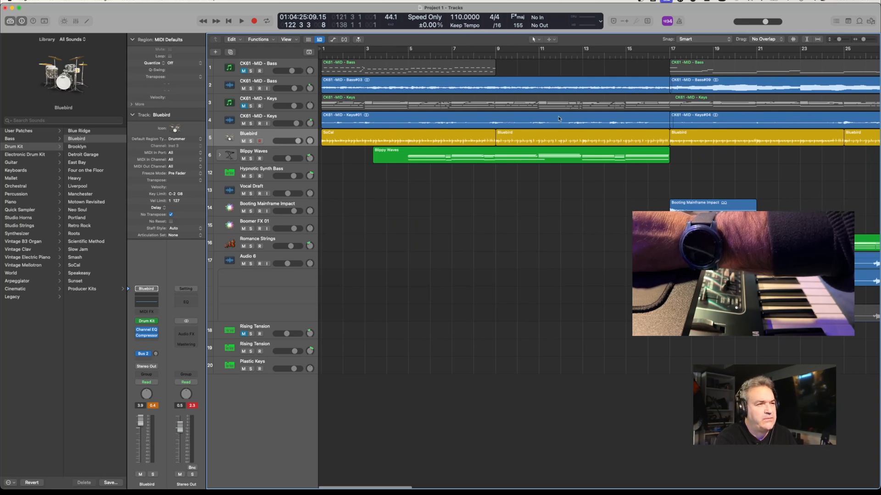
scroll(559, 119, "right", 2)
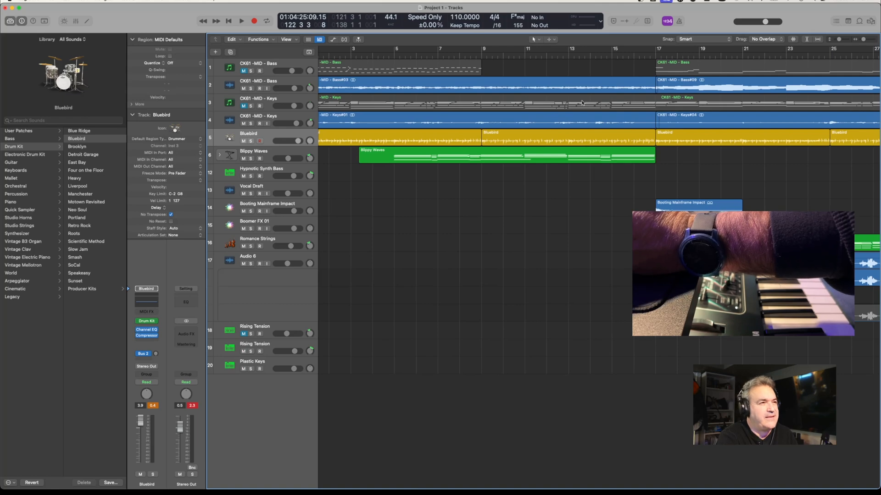
scroll(581, 102, "right", 10)
scroll(581, 102, "right", 3)
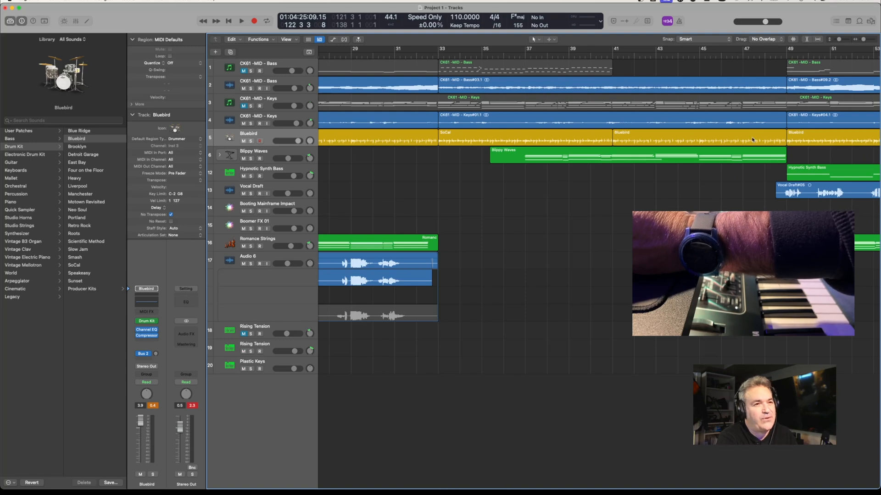
scroll(752, 139, "right", 3)
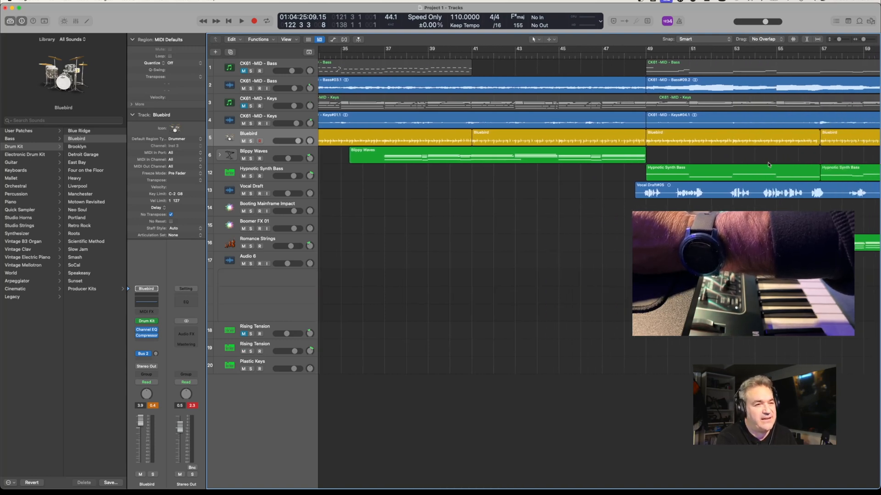
scroll(769, 164, "right", 4)
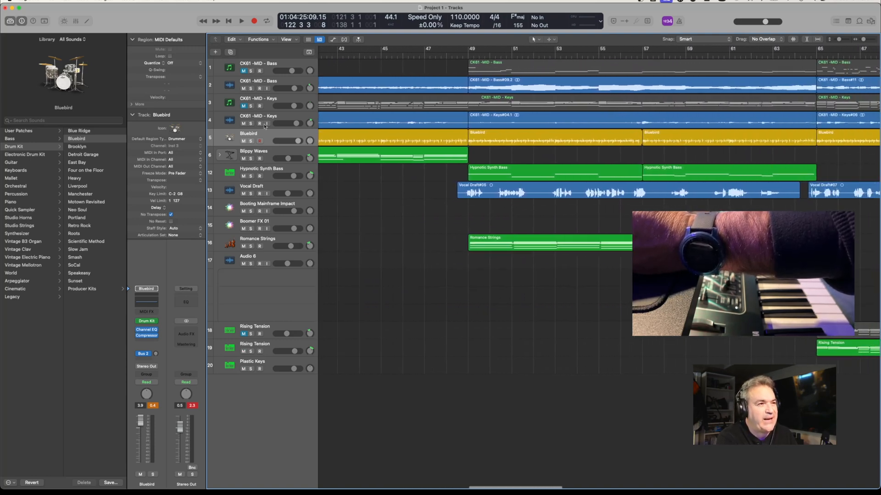
scroll(436, 173, "left", 5)
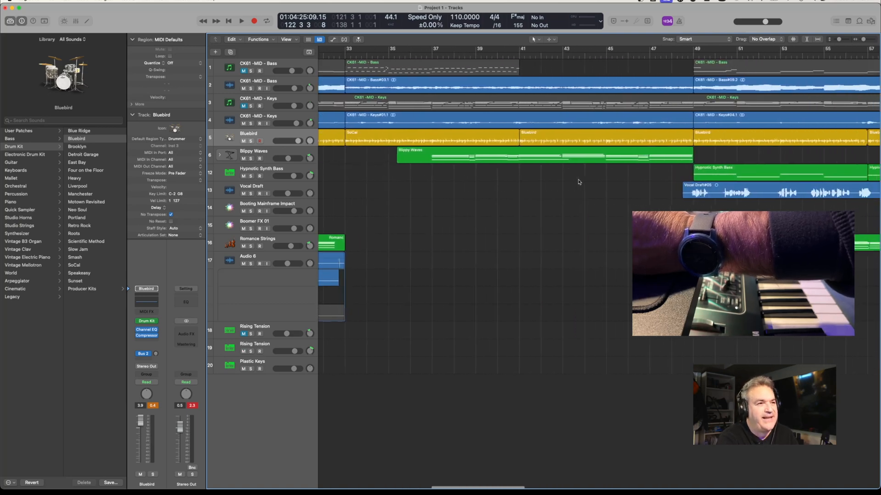
scroll(579, 182, "right", 15)
scroll(579, 182, "right", 12)
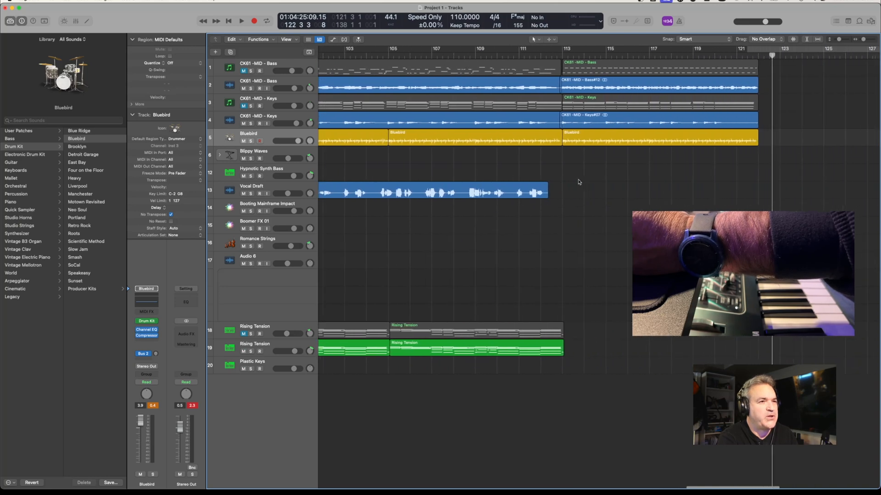
Move the seven regions of the final section from bar 138 to bar 122, directly after the new part, and play the transition.
scroll(579, 182, "right", 6)
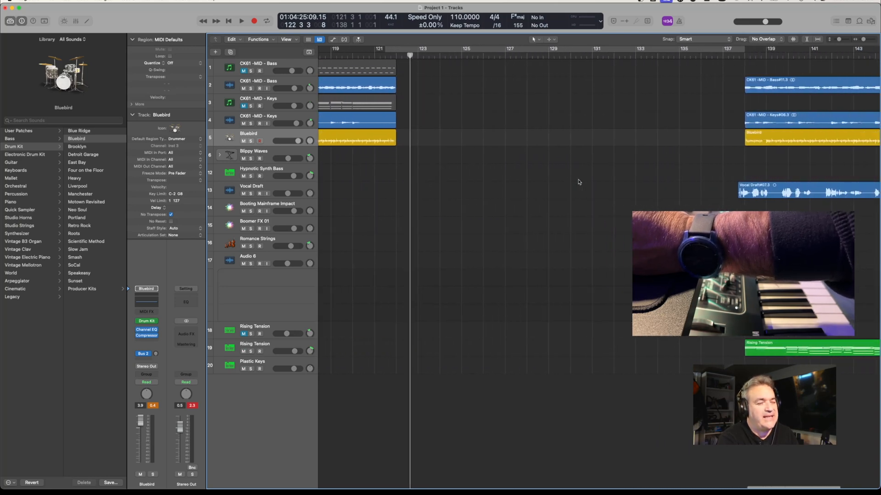
scroll(579, 182, "right", 5)
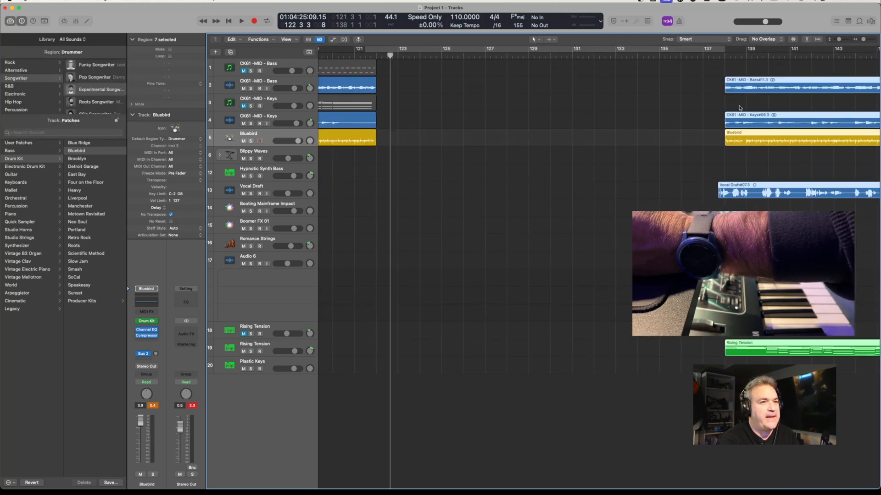
scroll(739, 108, "right", 1)
left_click_drag(740, 90, 391, 88)
key("space")
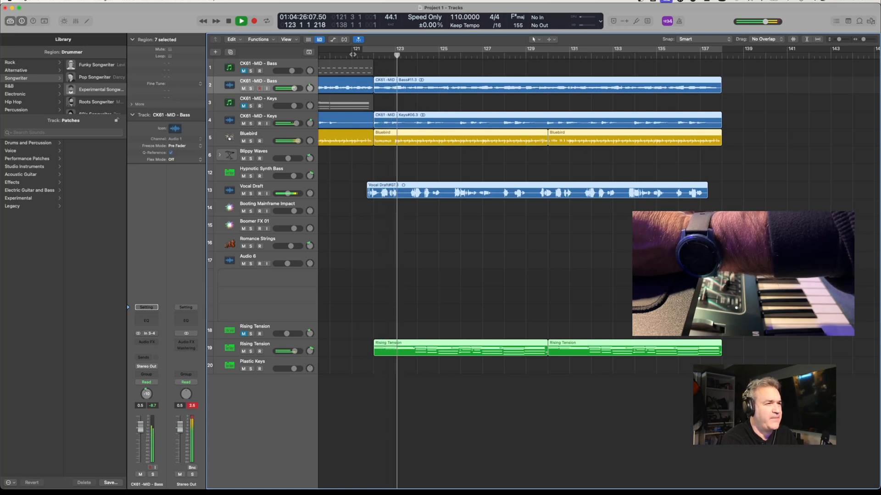
key("space")
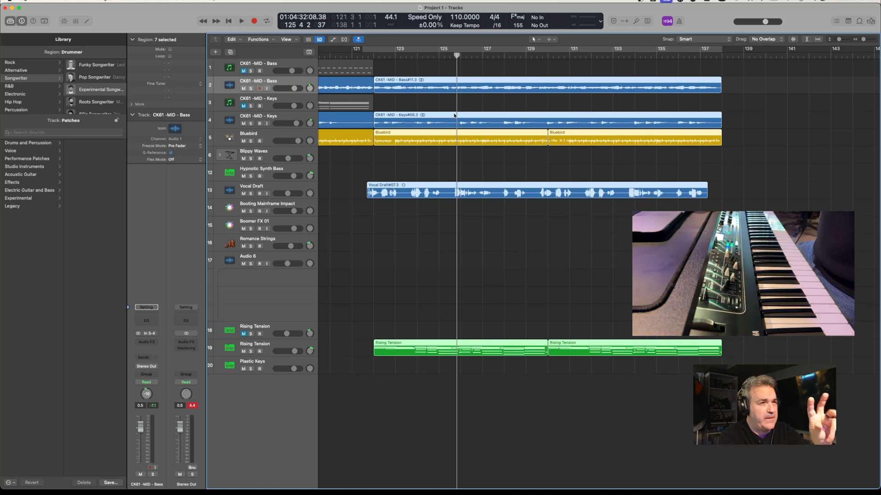
Look back over the whole arrangement from its end at bar 138 to bar 1 to review the song structure.
scroll(371, 234, "left", 15)
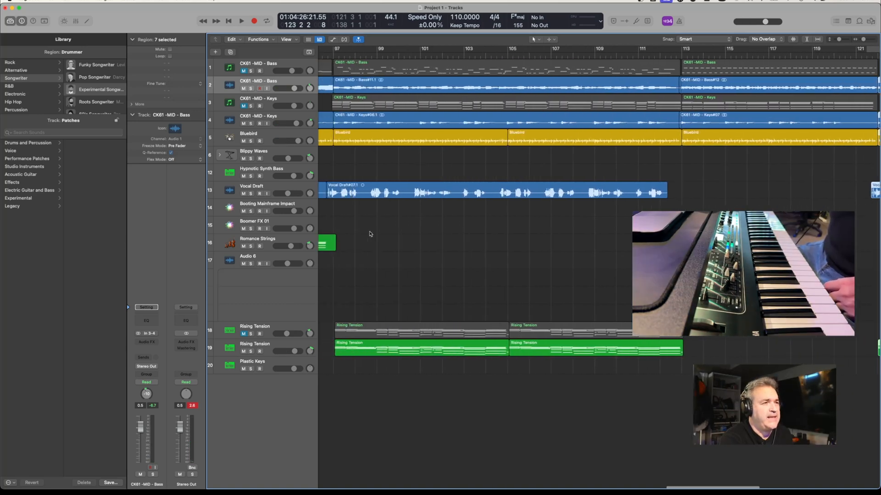
scroll(371, 234, "right", 13)
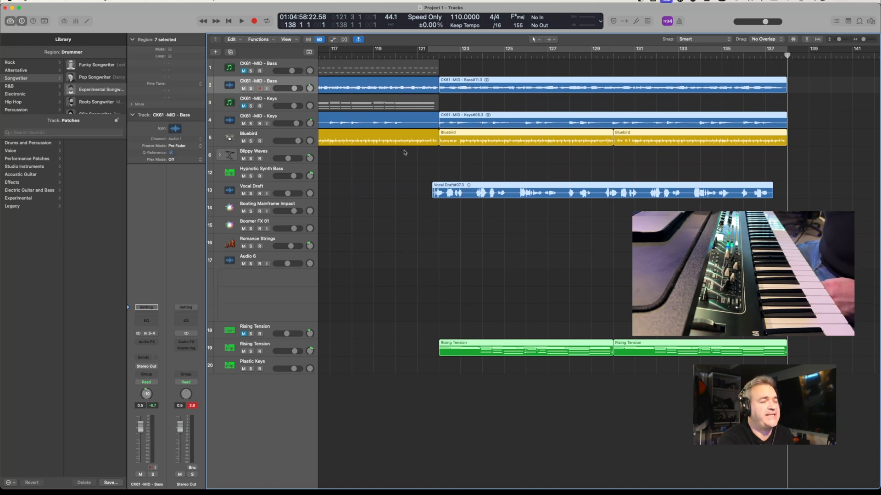
scroll(404, 152, "left", 3)
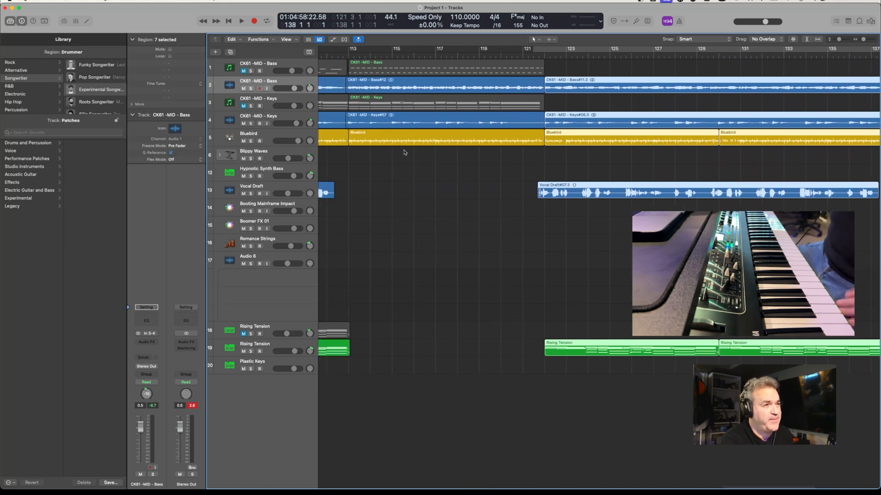
scroll(404, 153, "left", 16)
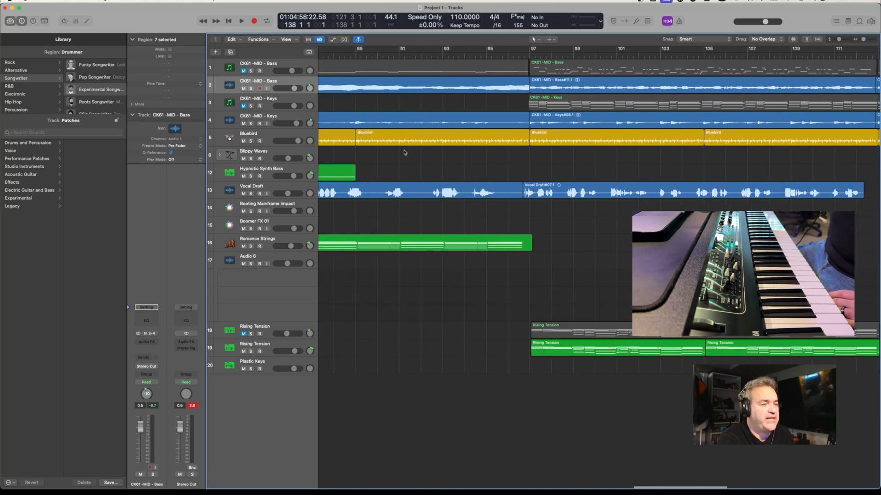
scroll(404, 152, "left", 1)
scroll(422, 165, "left", 20)
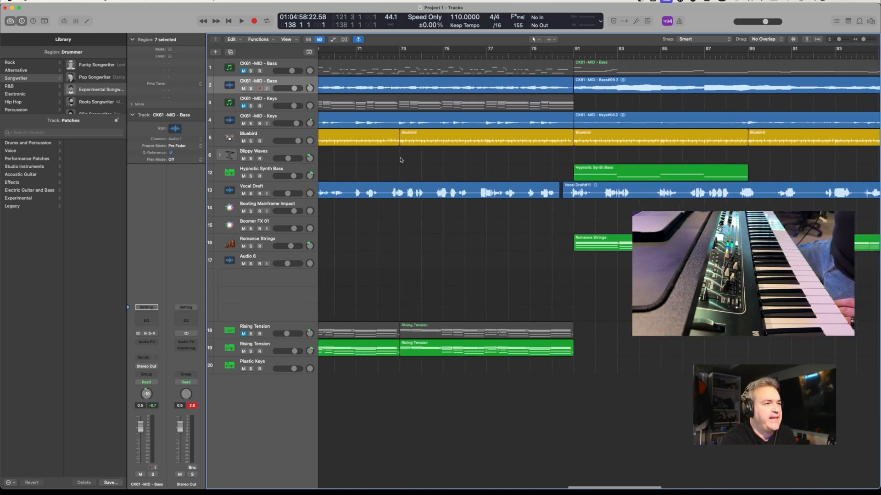
scroll(401, 159, "left", 16)
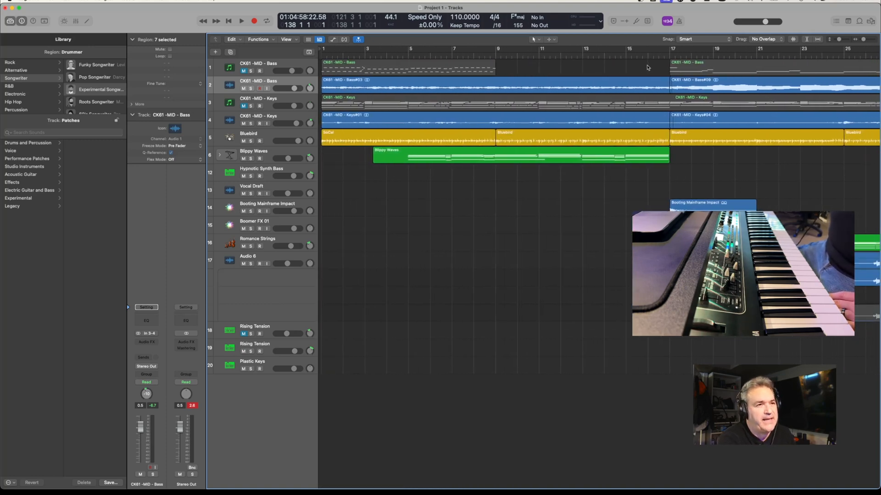
Remove the second instrumental section's regions between bars 41 and 49, move everything from bar 49 to bar 41, and play the transition.
scroll(647, 68, "right", 18)
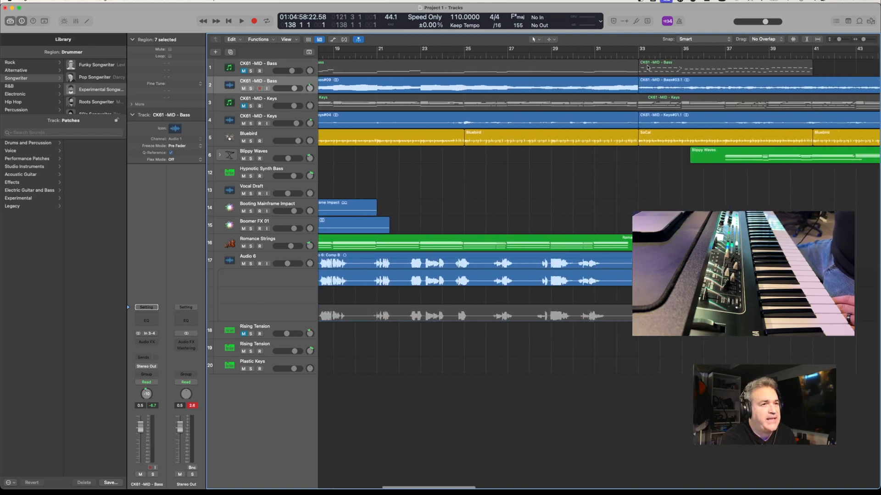
scroll(647, 67, "right", 2)
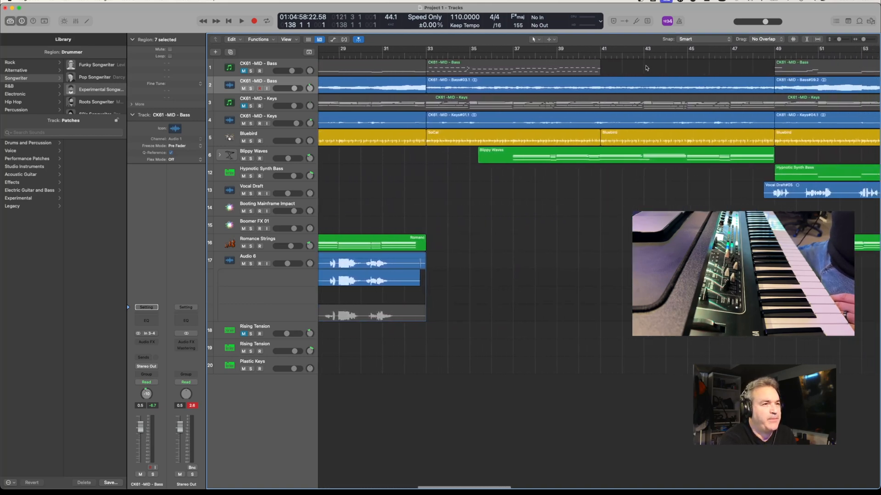
scroll(631, 73, "right", 5)
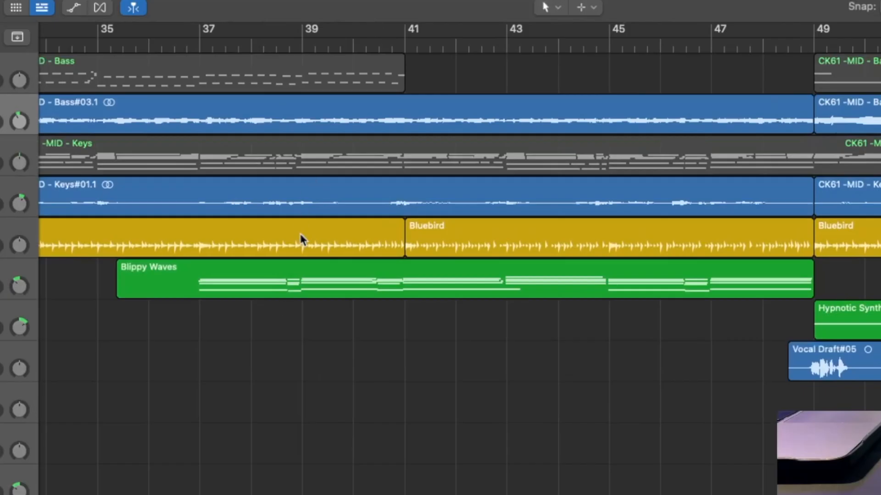
scroll(405, 51, "right", 1)
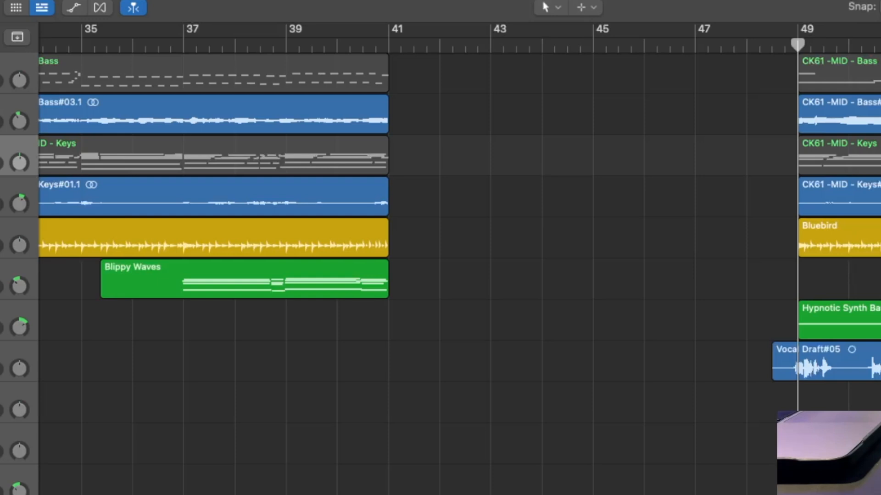
left_click_drag(739, 493, 878, 55)
left_click_drag(878, 55, 878, 55)
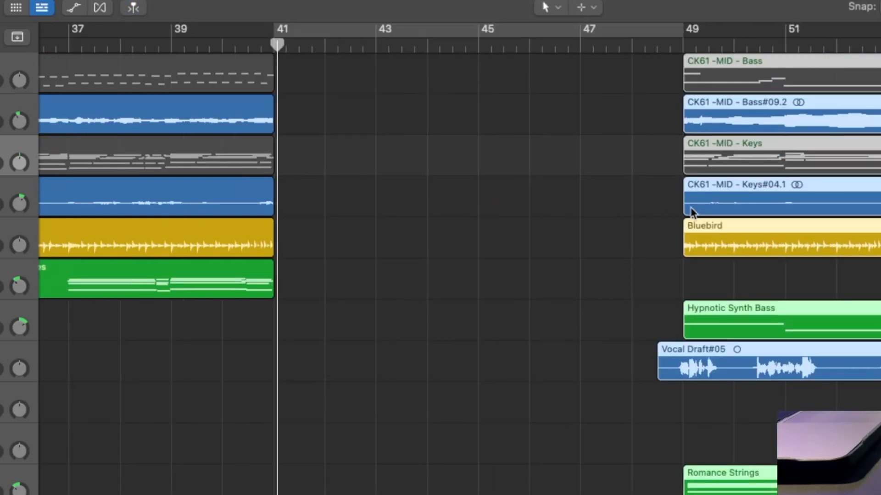
left_click_drag(700, 211, 303, 200)
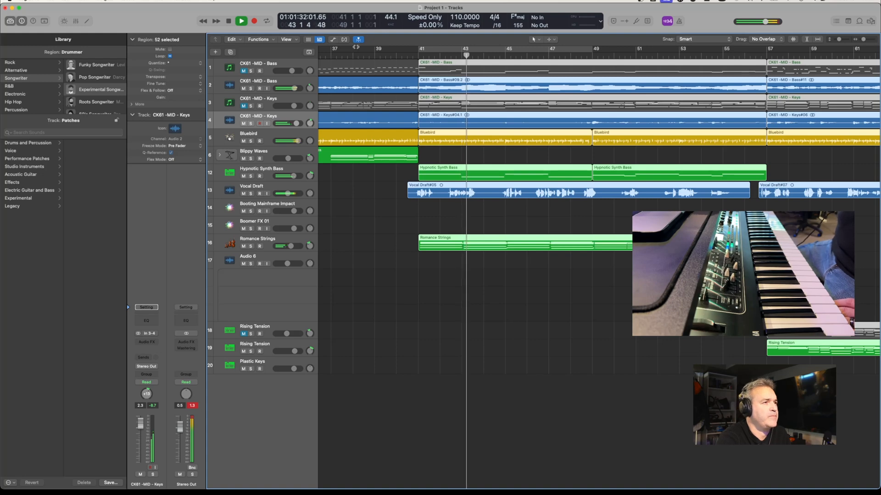
left_click(228, 20)
Shorten the intro by removing its regions between bars 9 and 17 and moving all following regions from bar 17 to bar 9.
scroll(548, 201, "right", 20)
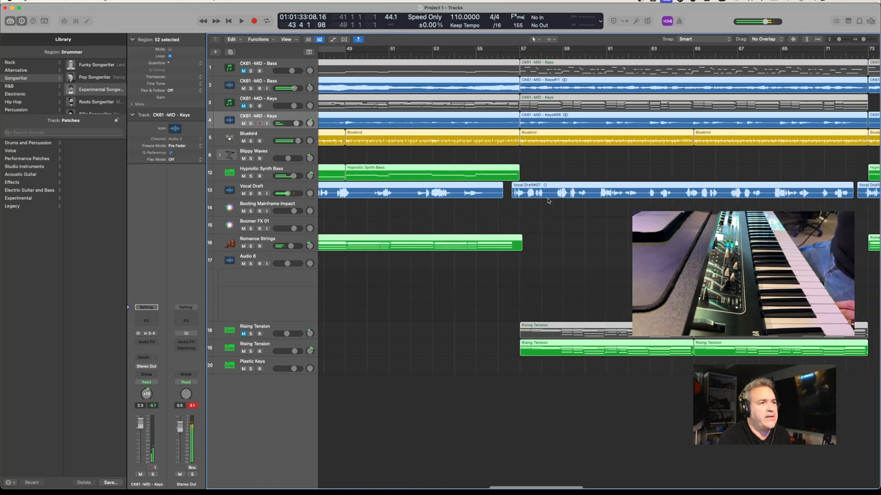
scroll(548, 200, "right", 14)
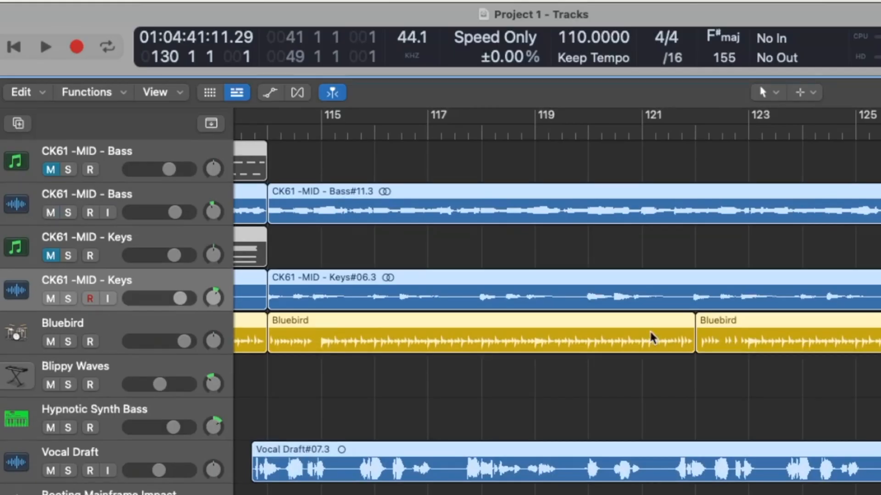
scroll(653, 338, "left", 20)
scroll(653, 338, "left", 20)
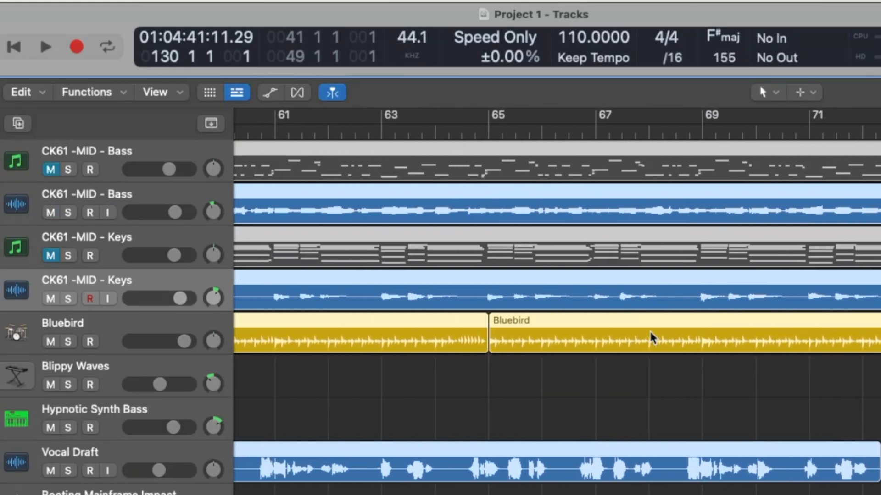
scroll(652, 338, "left", 16)
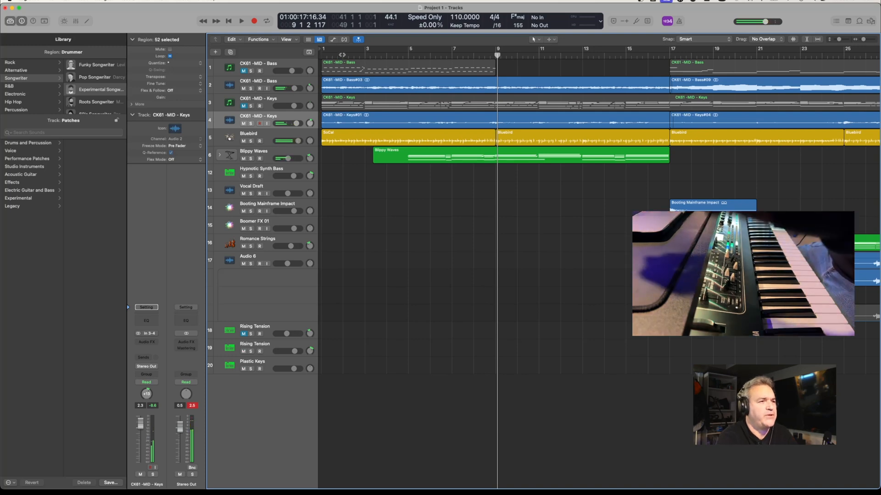
left_click_drag(498, 55, 495, 55)
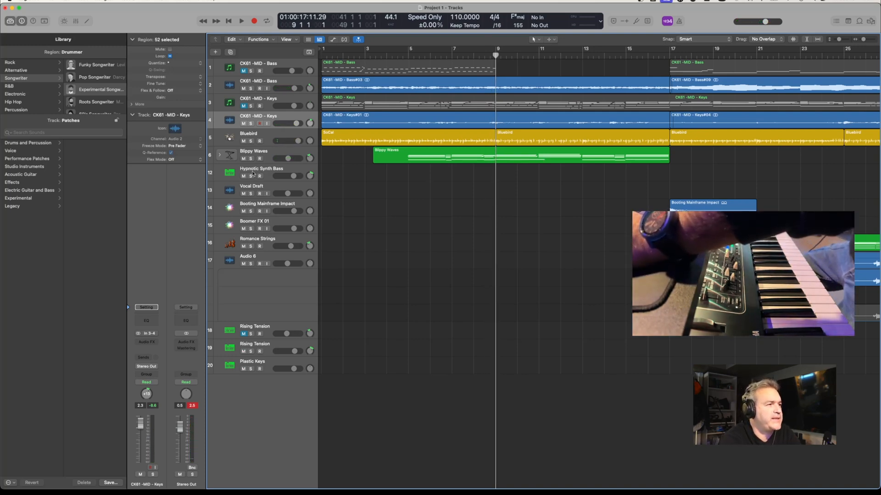
left_click(273, 155)
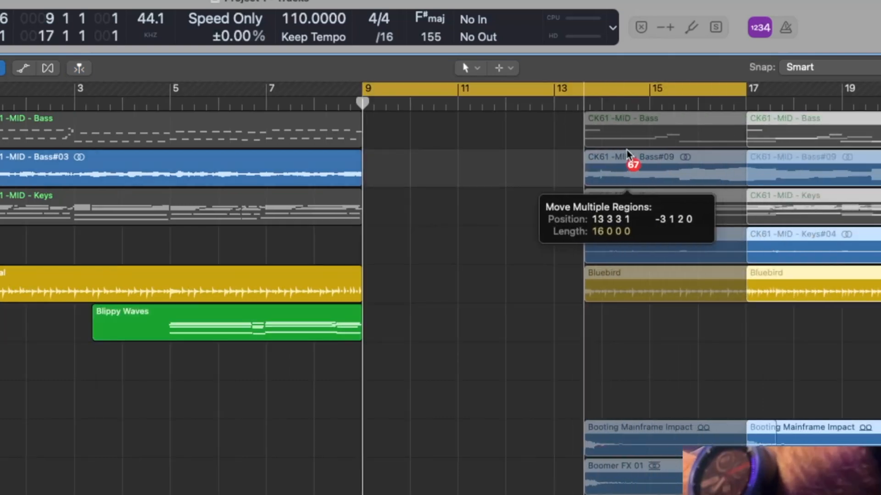
left_click_drag(626, 154, 411, 146)
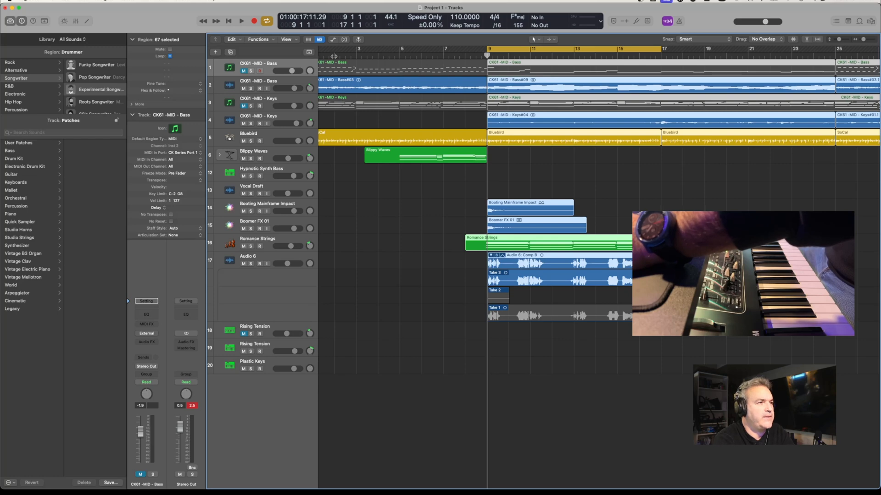
Play the song from bar 2 across the bar 9 transition and turn off the cycle range.
left_click(333, 56)
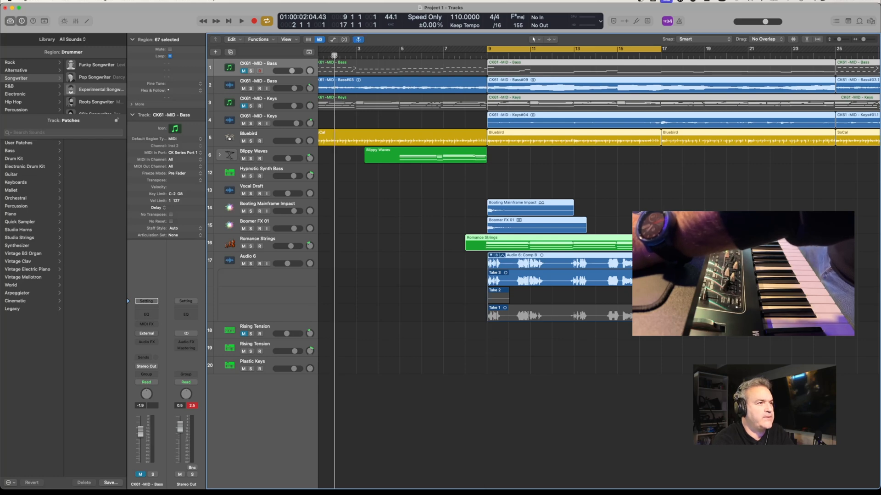
key("space")
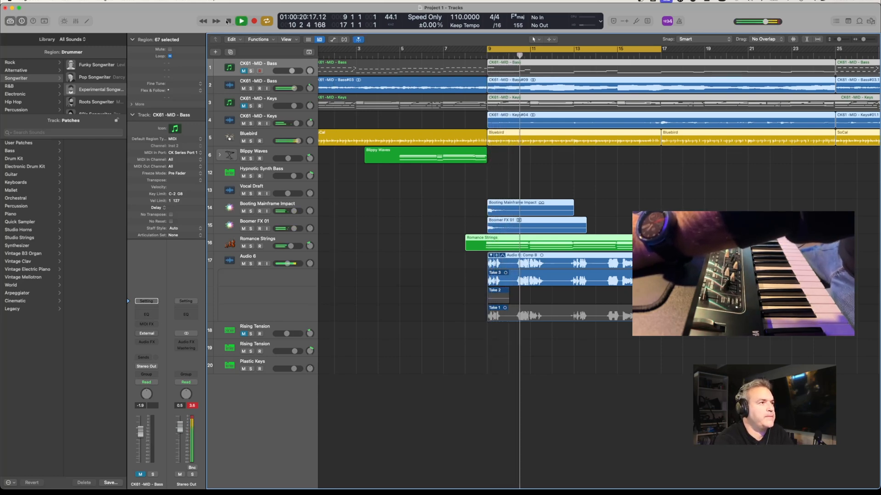
left_click(496, 54)
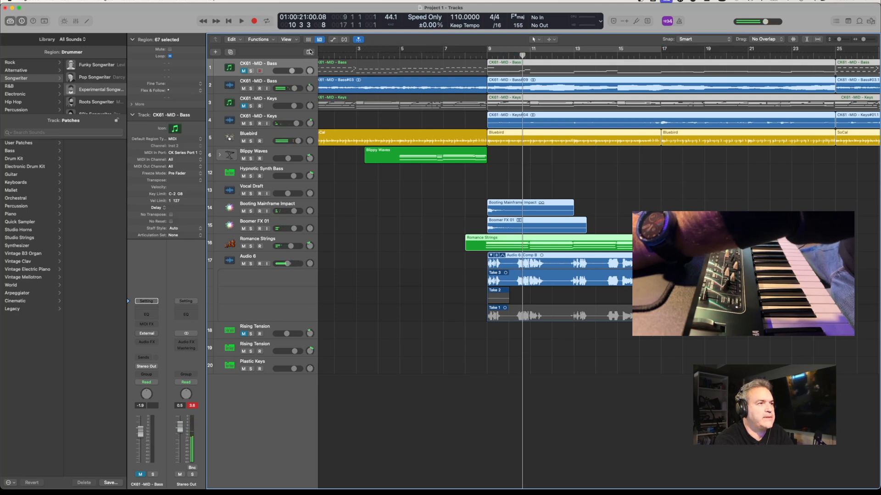
key("space")
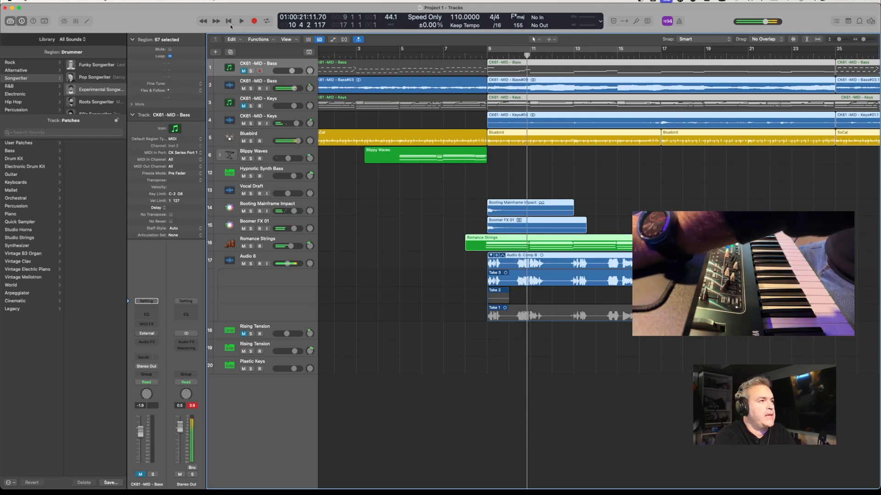
left_click(230, 22)
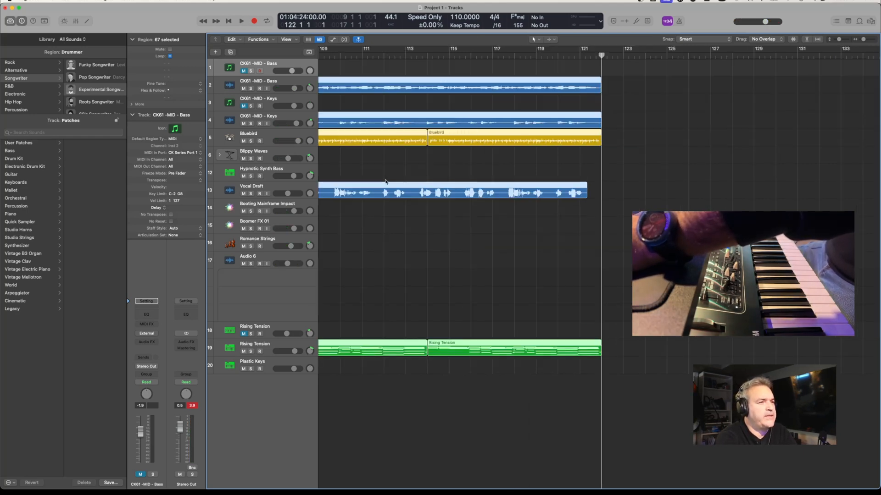
Open the Dream Ov Yu lyrics text file and place it beside the narrowed project window.
scroll(385, 182, "left", 20)
scroll(385, 181, "left", 6)
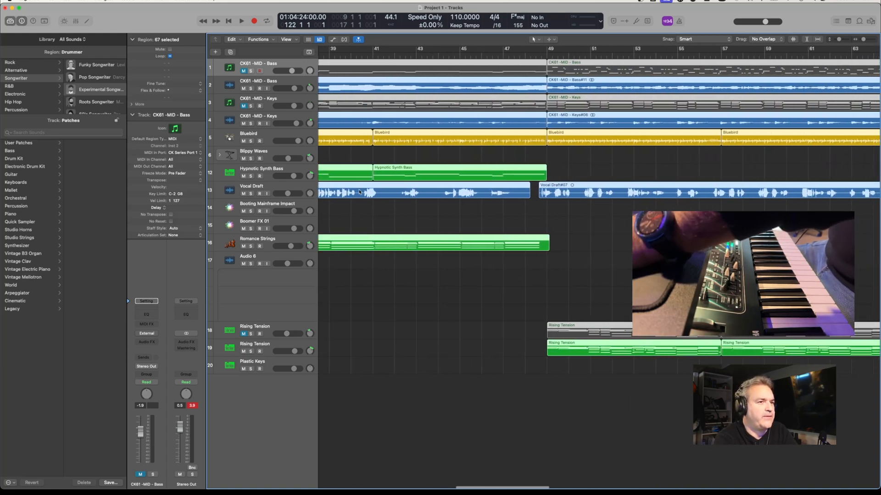
scroll(360, 192, "right", 13)
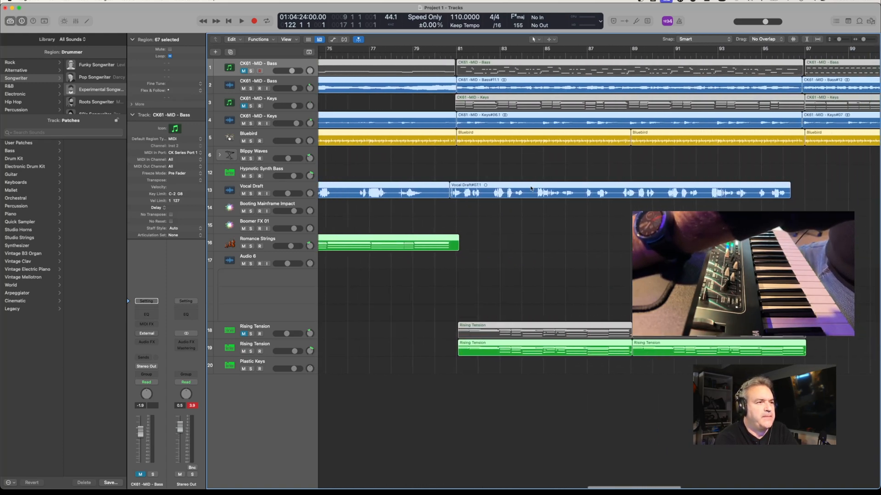
scroll(549, 182, "right", 5)
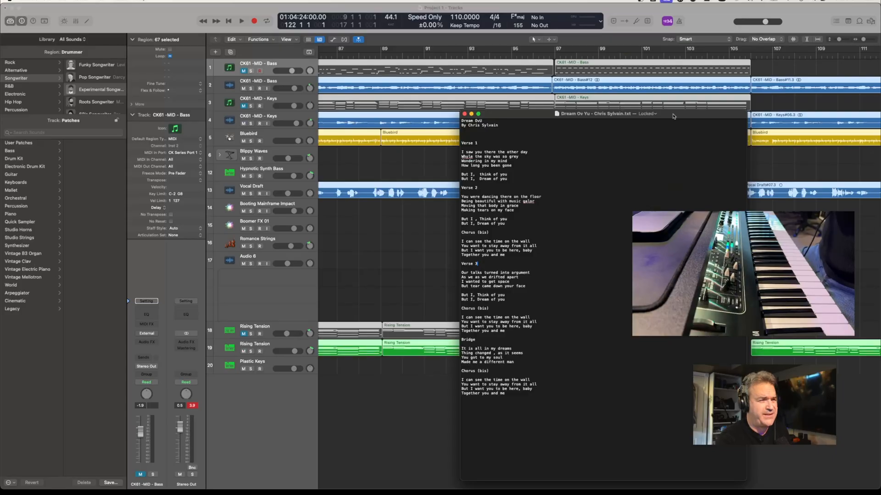
left_click_drag(680, 116, 789, 53)
left_click_drag(411, 34, 377, 33)
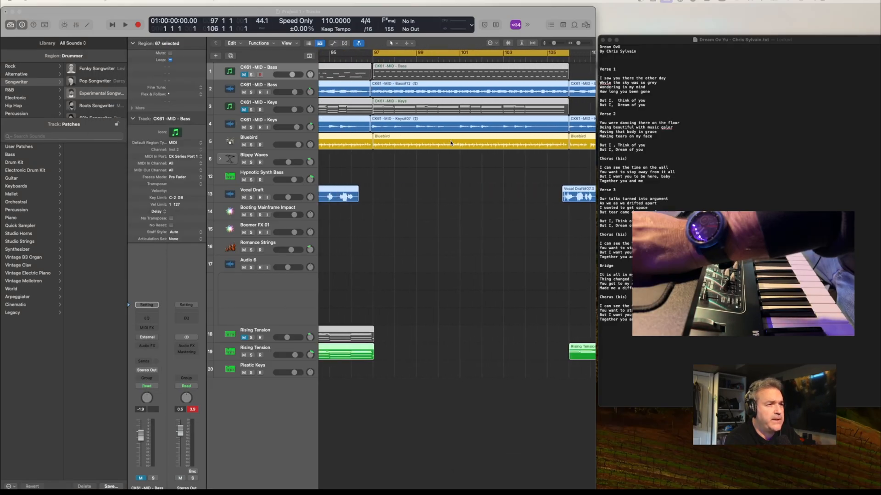
Record several takes on the Vocal Draft track with the cycle set from bar 97 to 106, and play back the newest take.
scroll(451, 143, "right", 1)
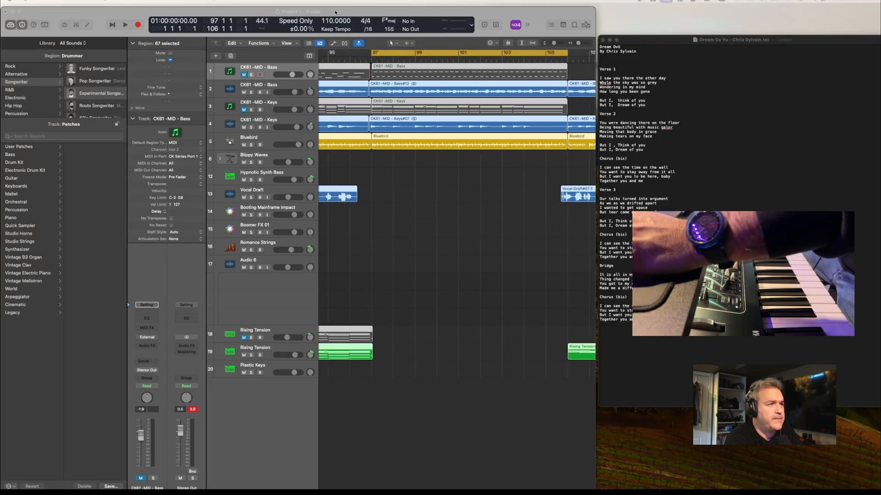
left_click(187, 12)
left_click(112, 26)
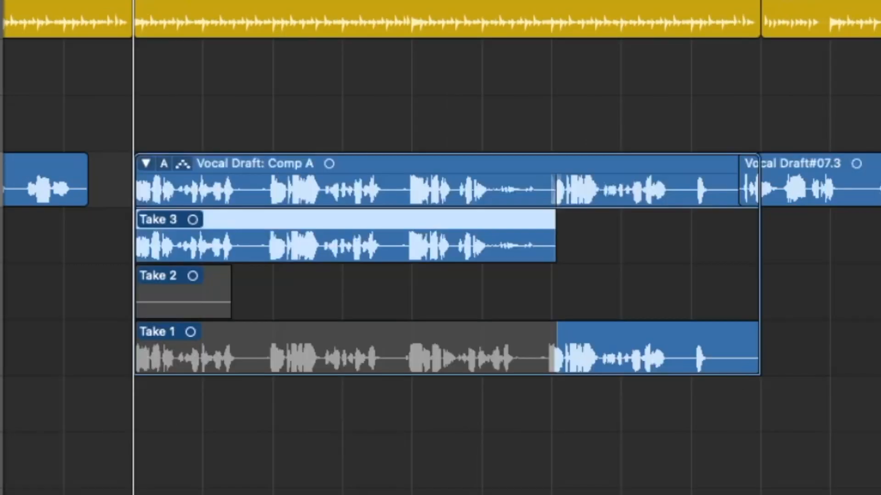
key("space")
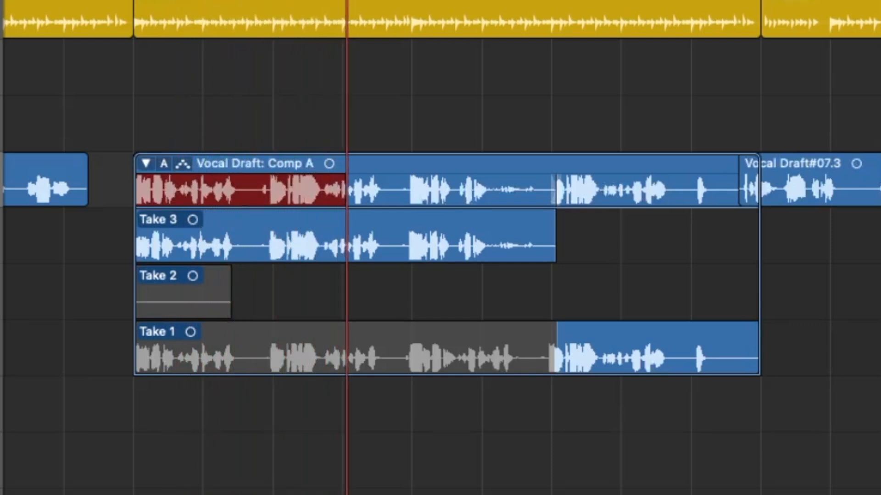
key("space")
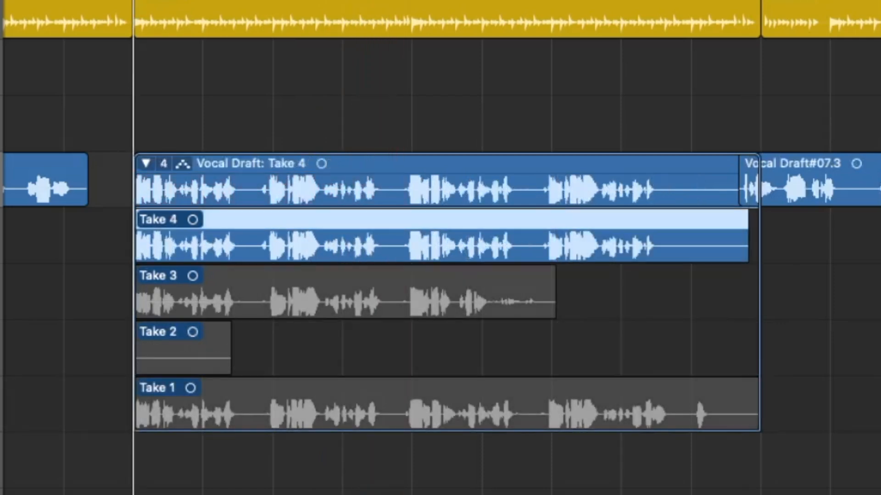
left_click(125, 25)
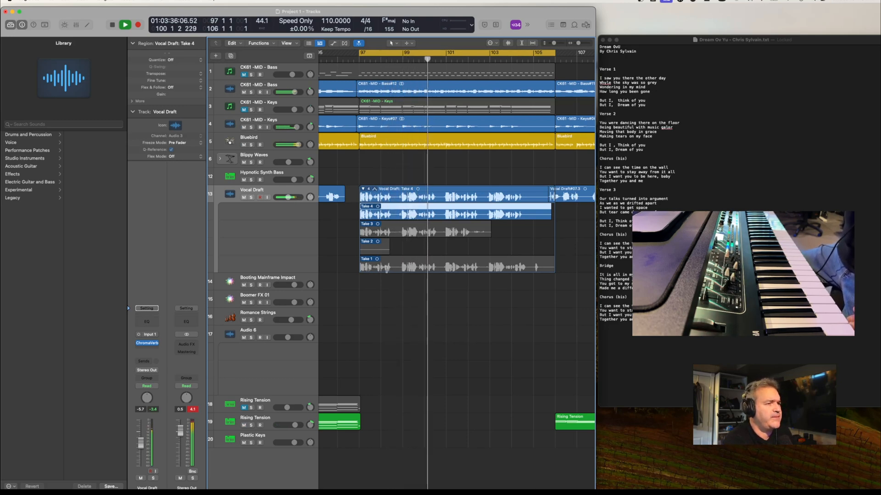
key("space")
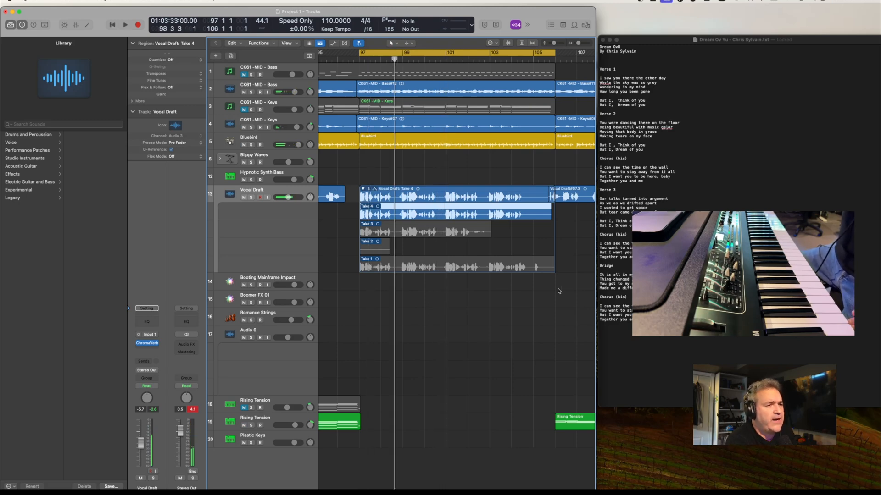